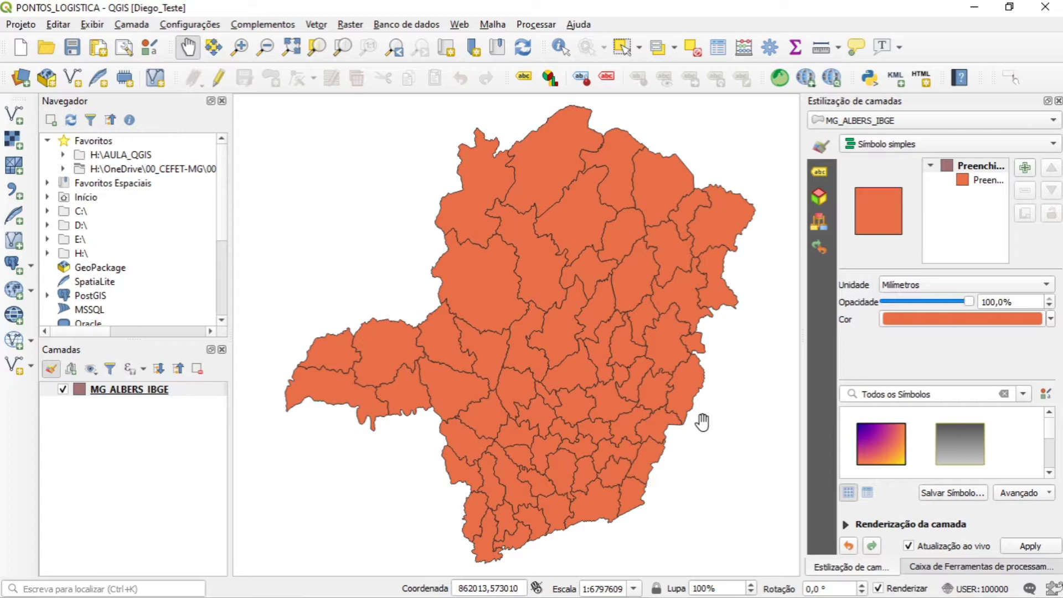
Start the random points inside polygons tool (Pontos aleatórios no interior dos polígonos) on MG_ALBERS_IBGE, keeping a point count of 1
left_click(186, 394)
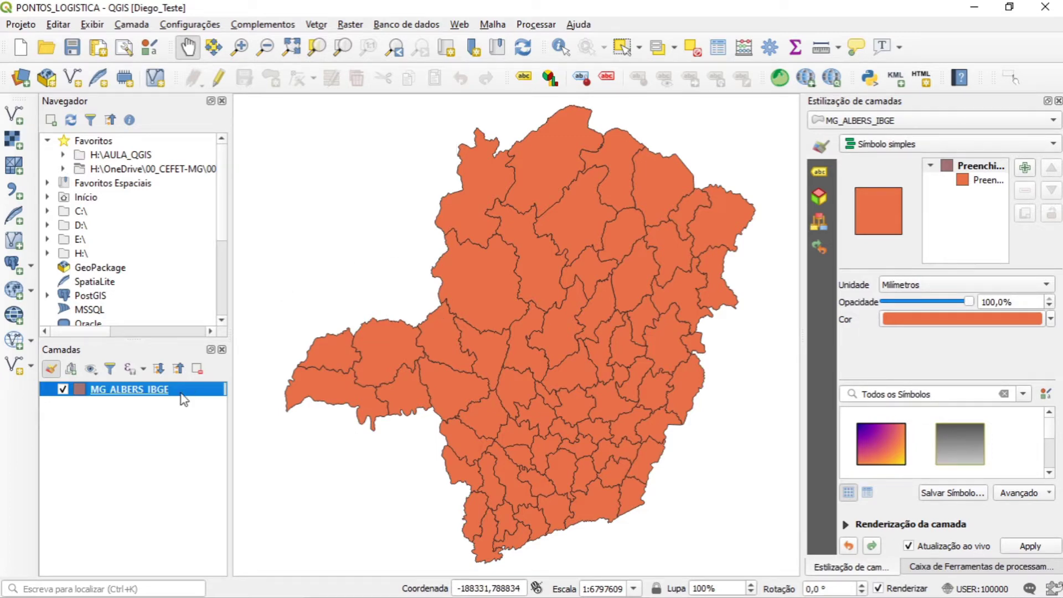
left_click(318, 25)
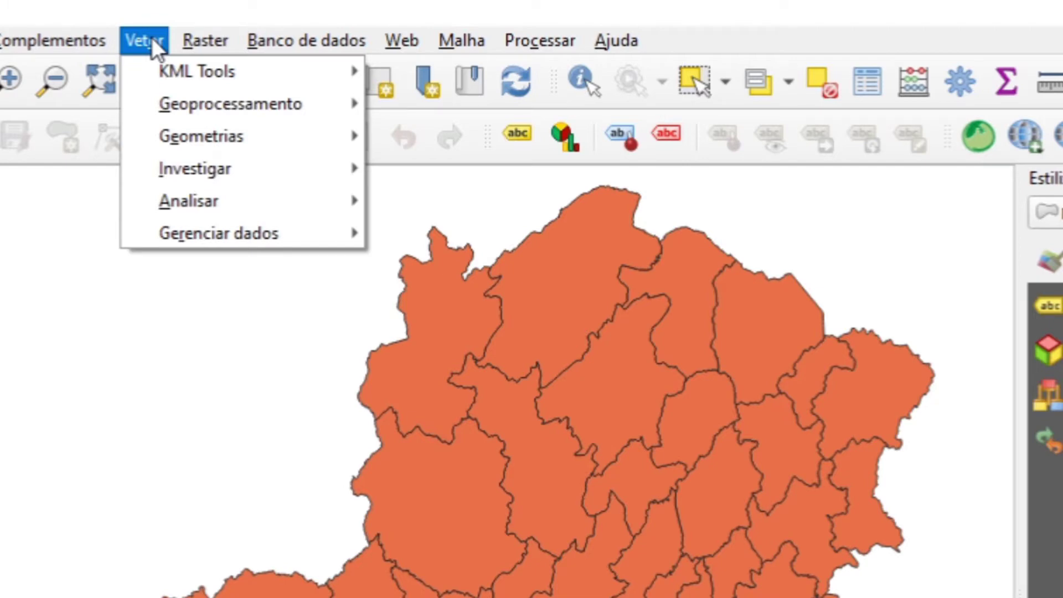
mouse_move(266, 160)
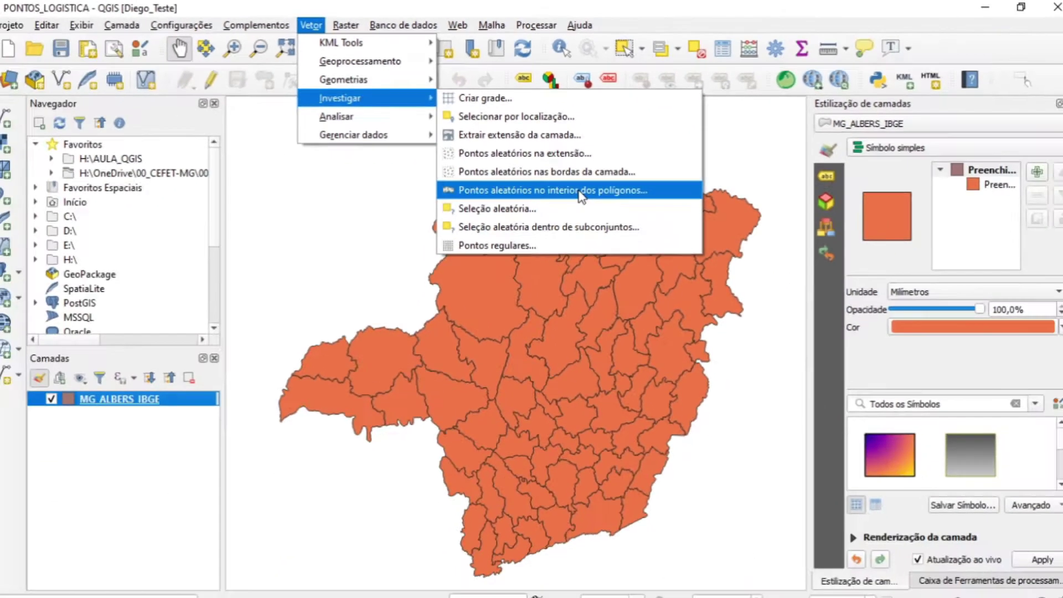
left_click(613, 330)
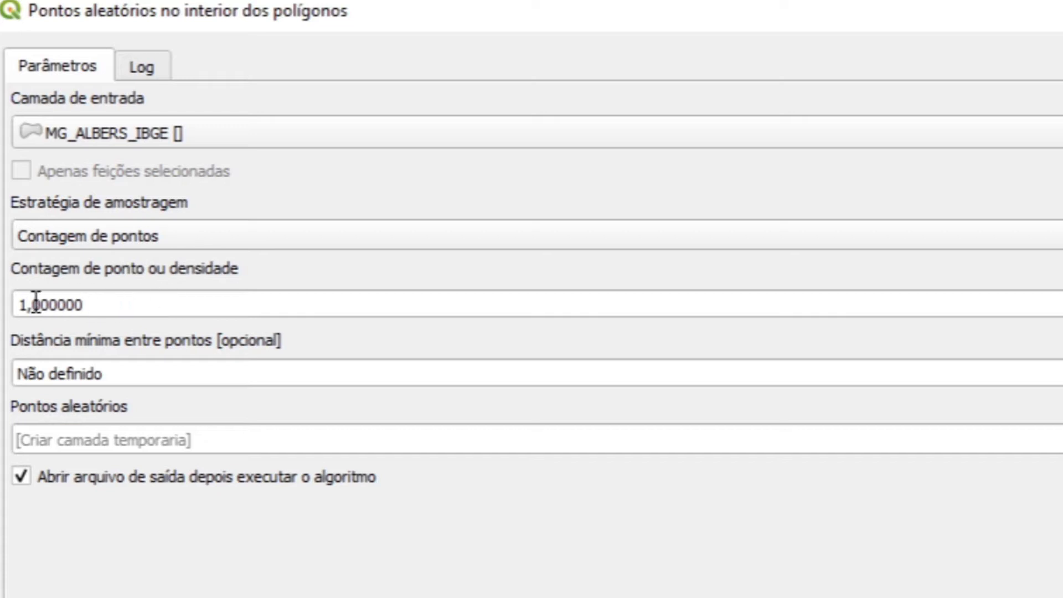
left_click_drag(29, 304, 17, 304)
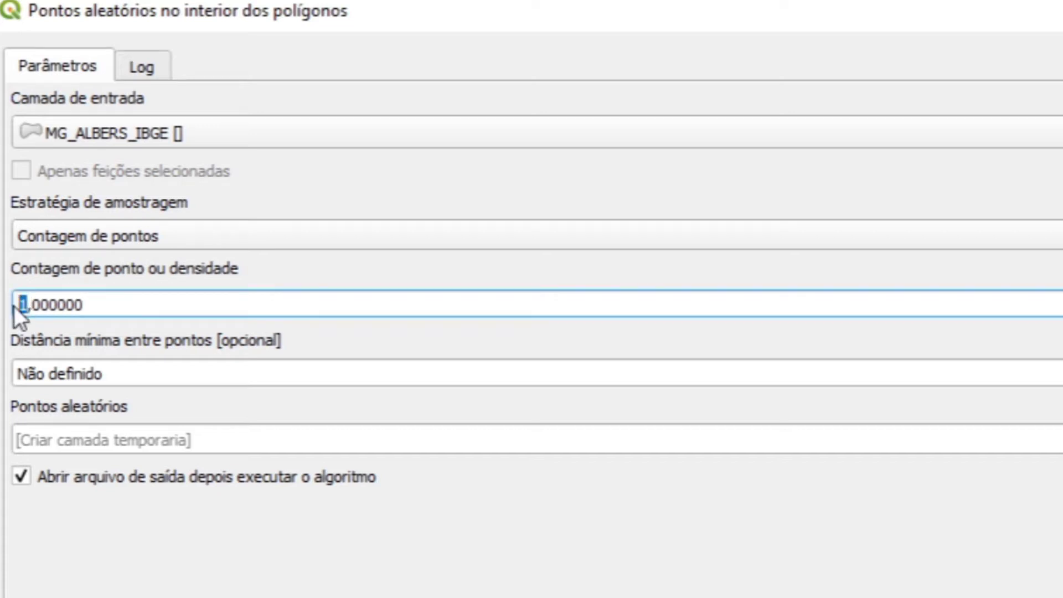
left_click(41, 304)
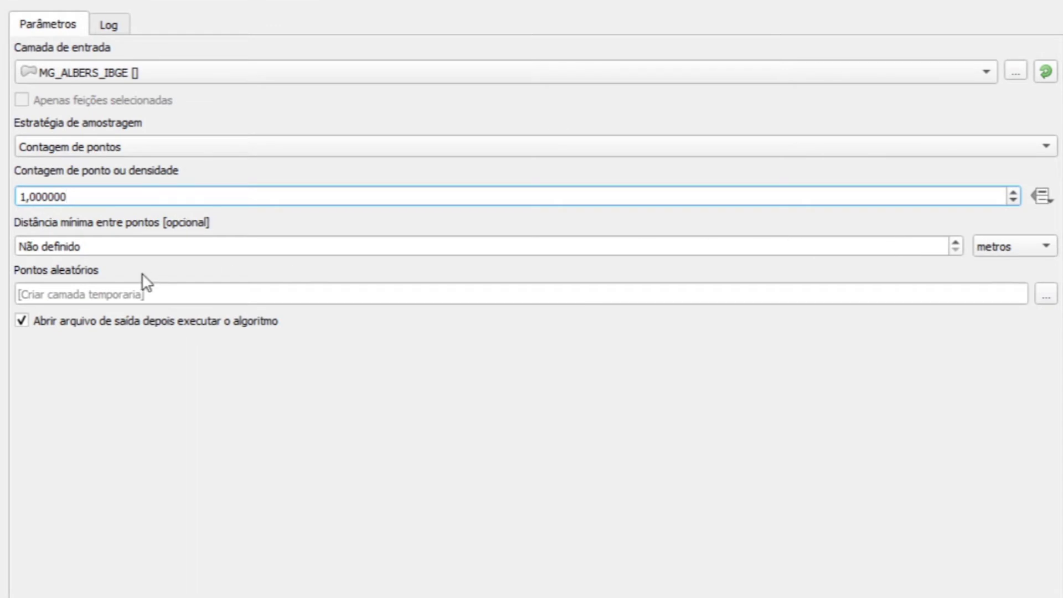
Set the minimum distance between the random points to 100 kilometres
left_click(118, 247)
key("ctrl+a")
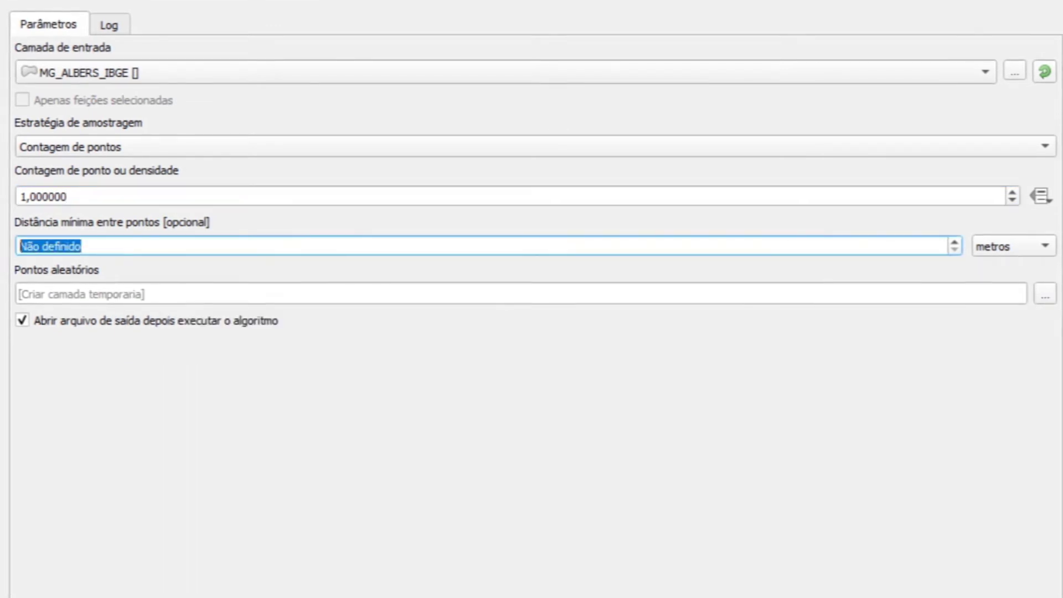
type("10000")
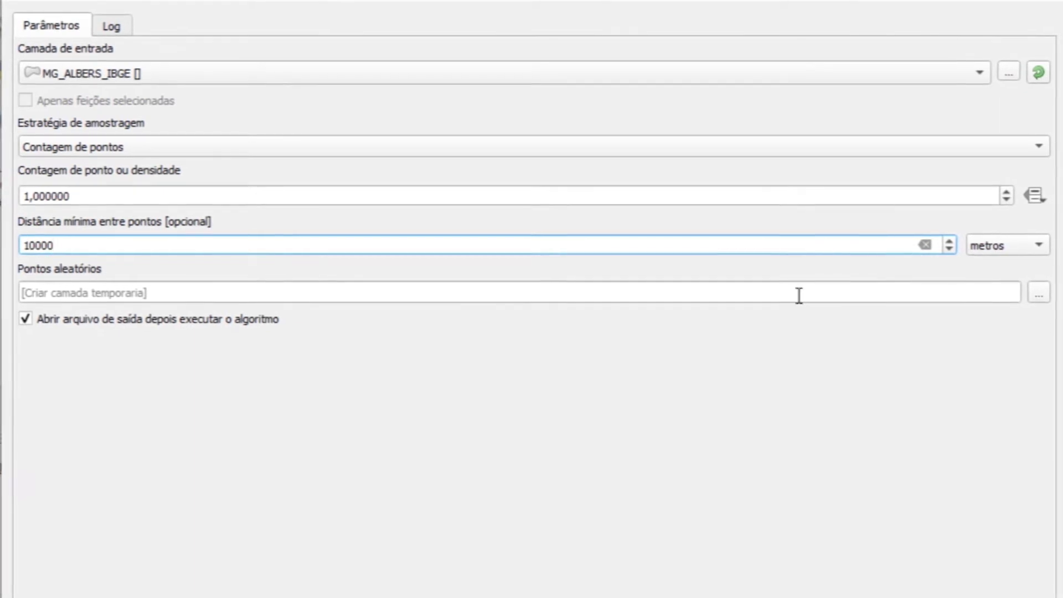
left_click(1008, 249)
left_click(1001, 264)
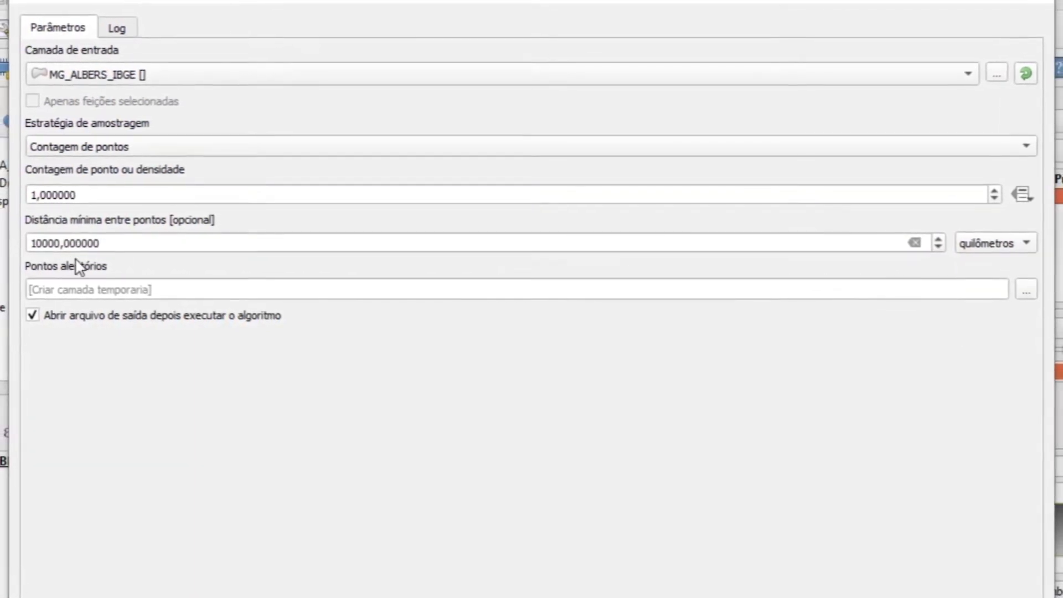
mouse_move(49, 242)
left_mouse_down()
mouse_move(59, 243)
mouse_move(50, 240)
left_mouse_up()
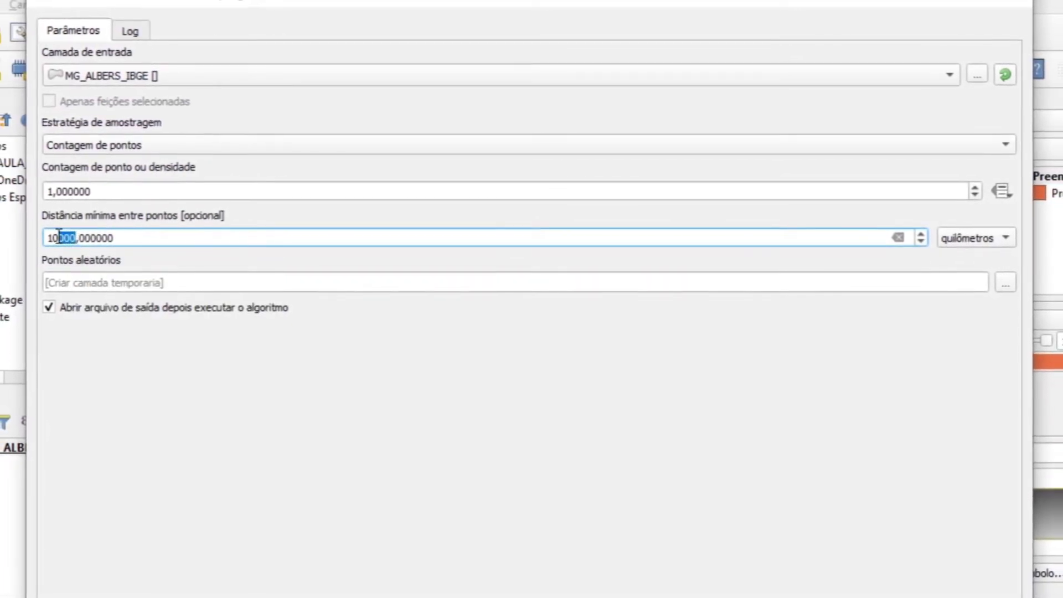
type("0")
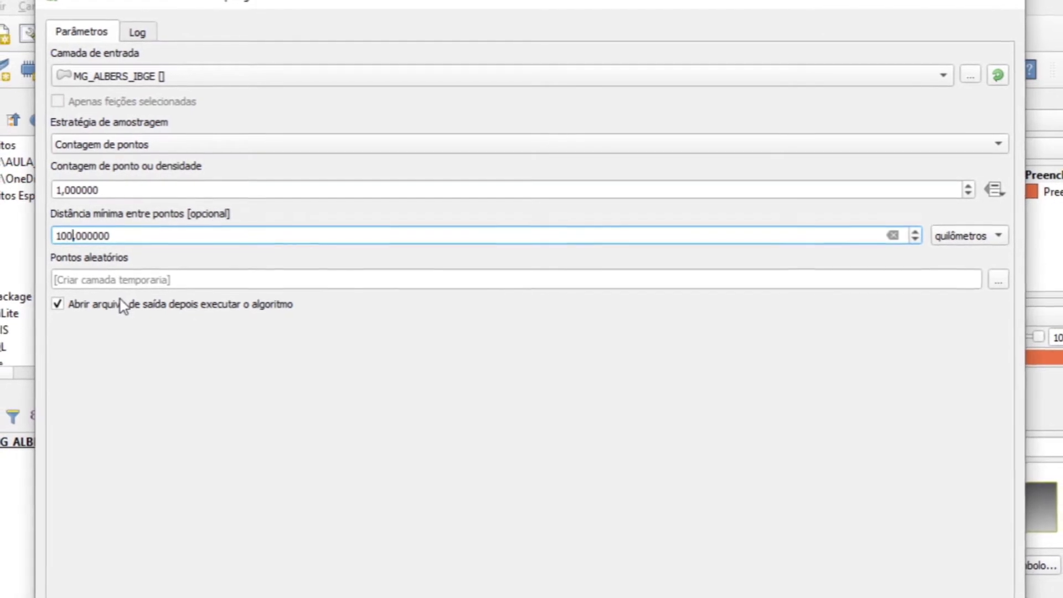
left_click(249, 278)
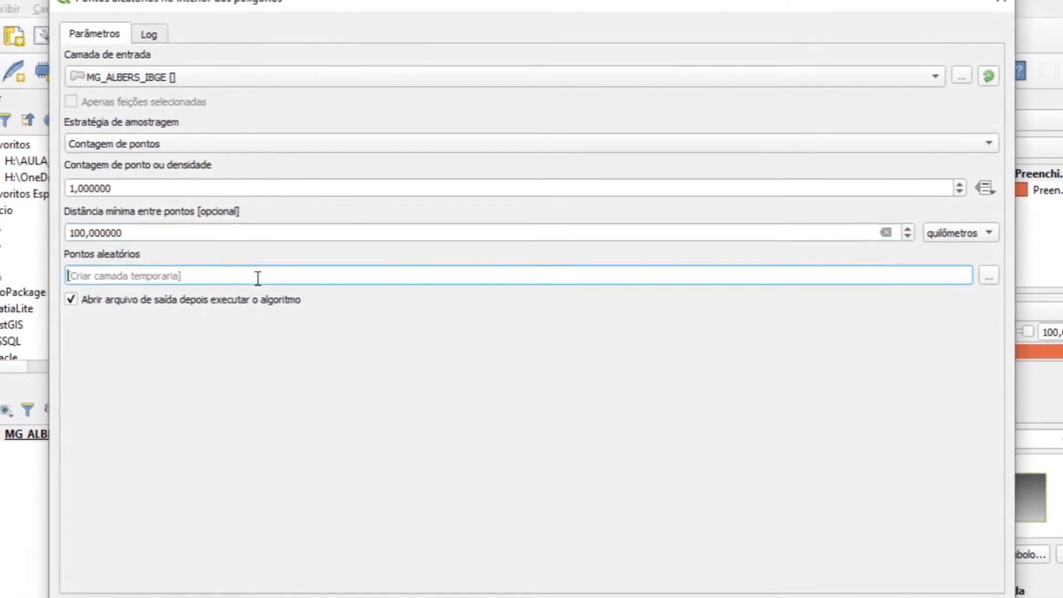
left_click(975, 274)
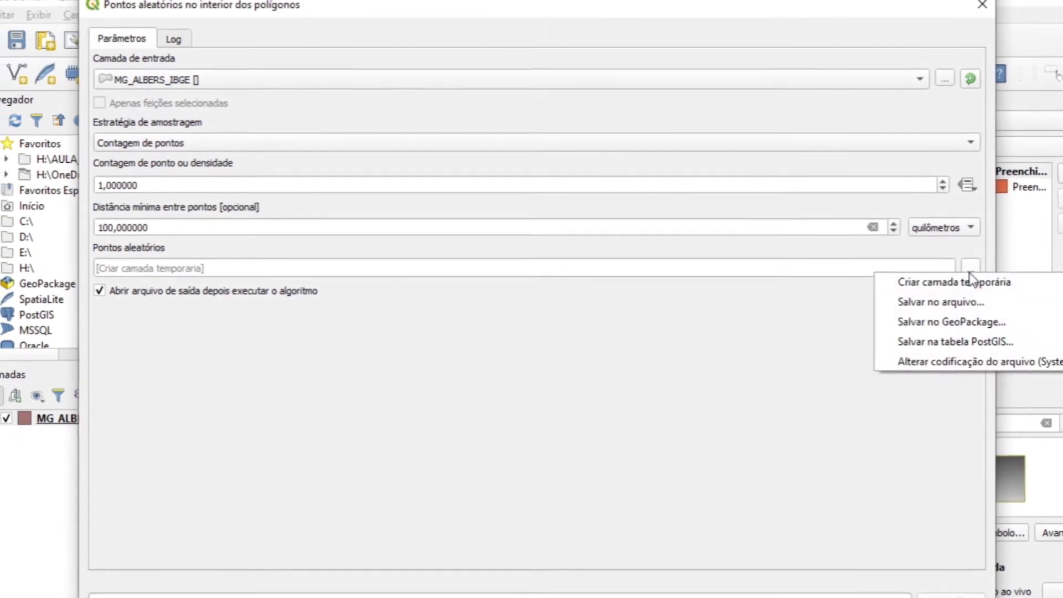
left_click(975, 302)
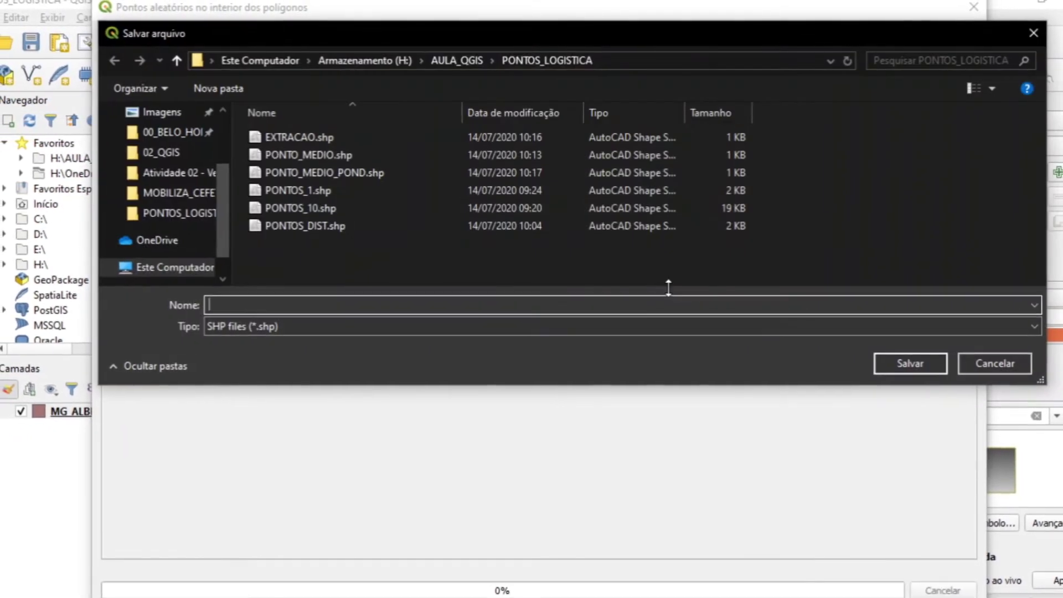
left_click(999, 361)
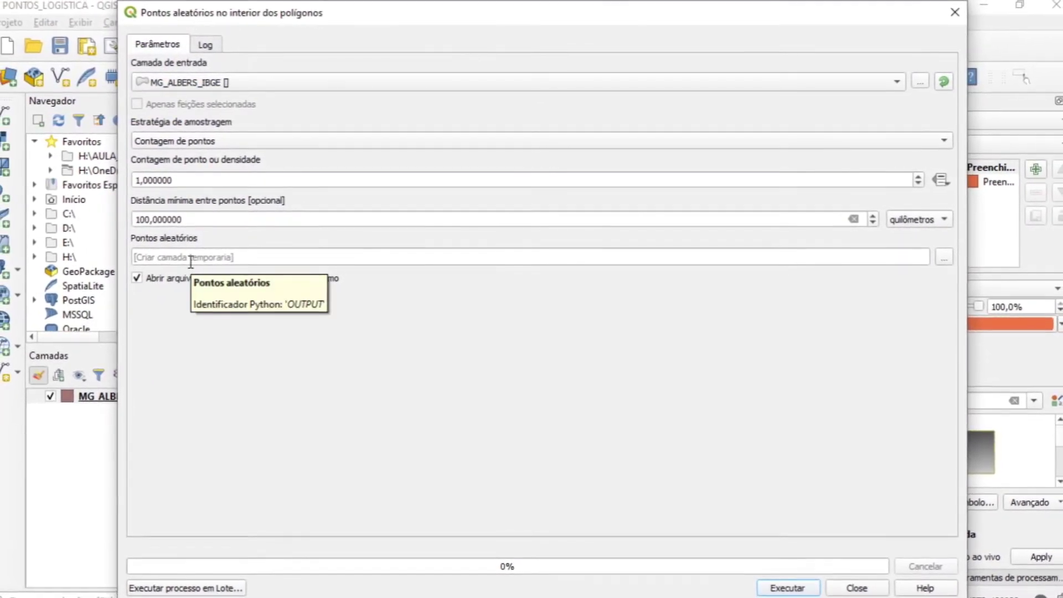
Set the random points output to the existing PONTOS_1.shp in the PONTOS_LOGISTICA folder, overwriting it, and run the tool
left_click(939, 259)
left_click(940, 284)
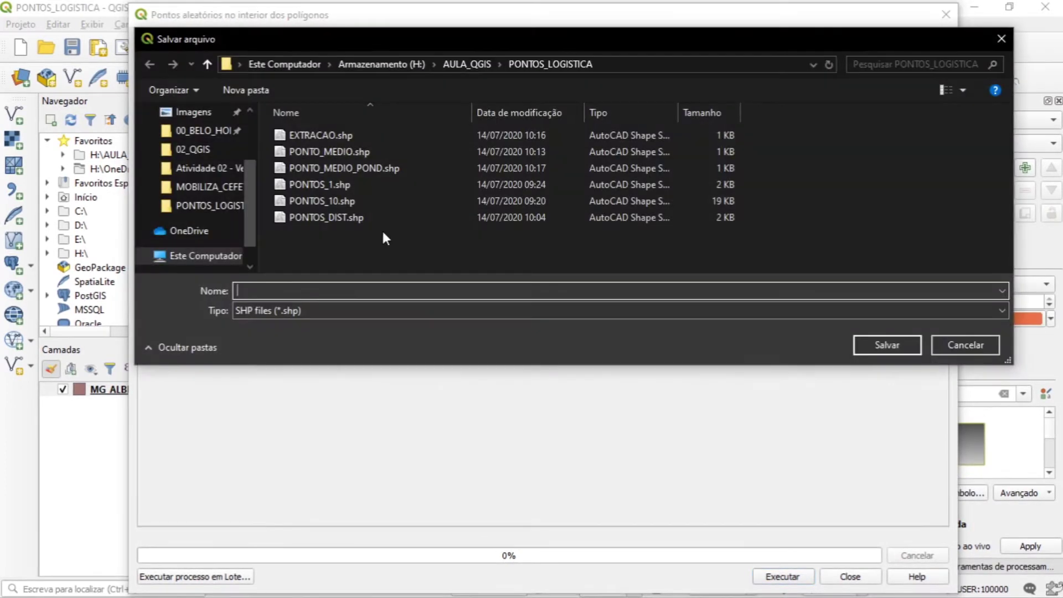
left_click(345, 186)
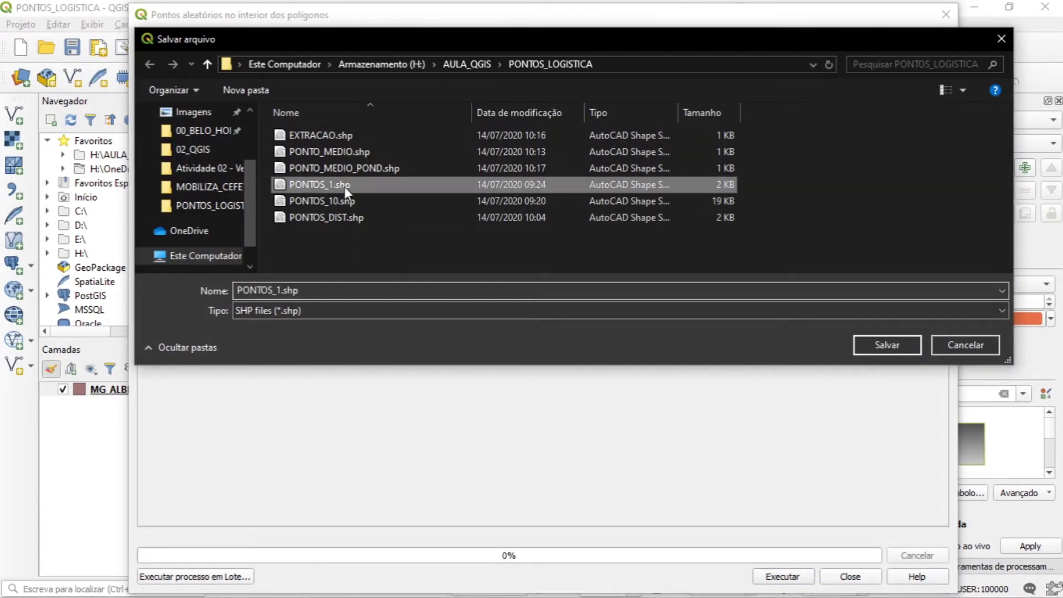
left_click(878, 346)
left_click(570, 307)
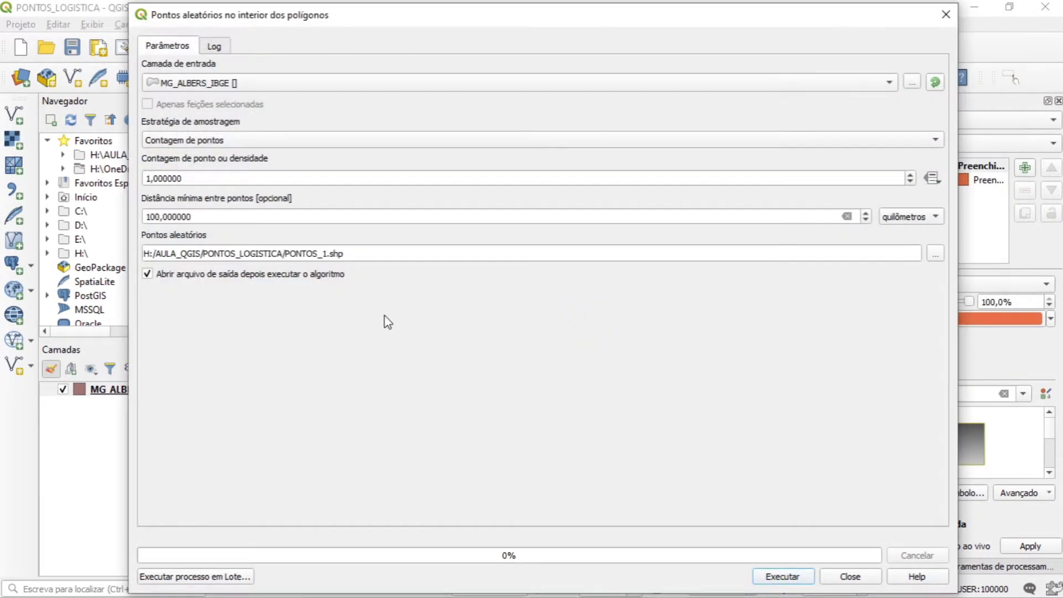
left_click(798, 574)
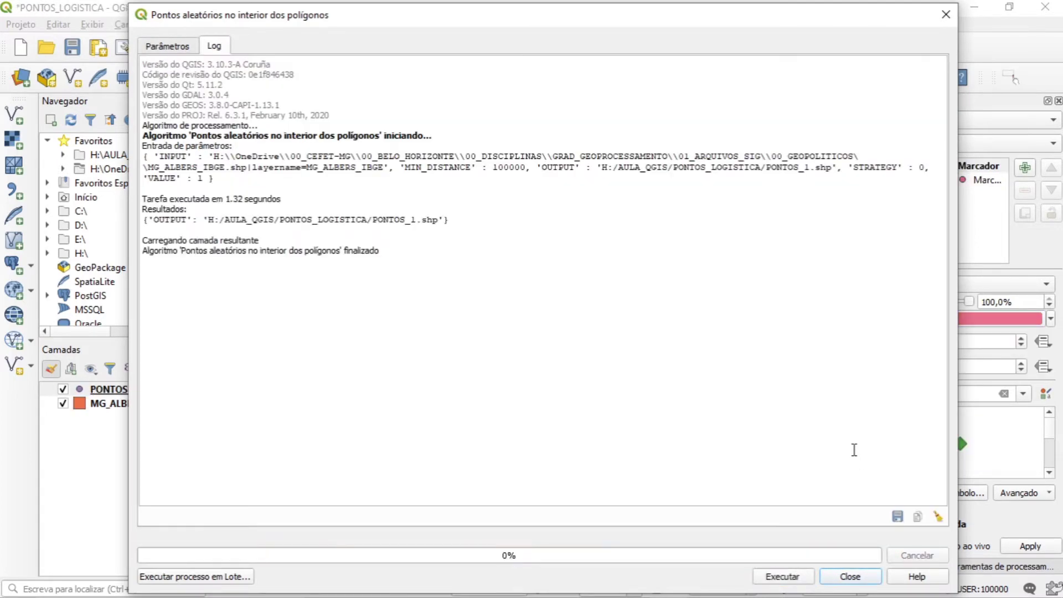
left_click(849, 577)
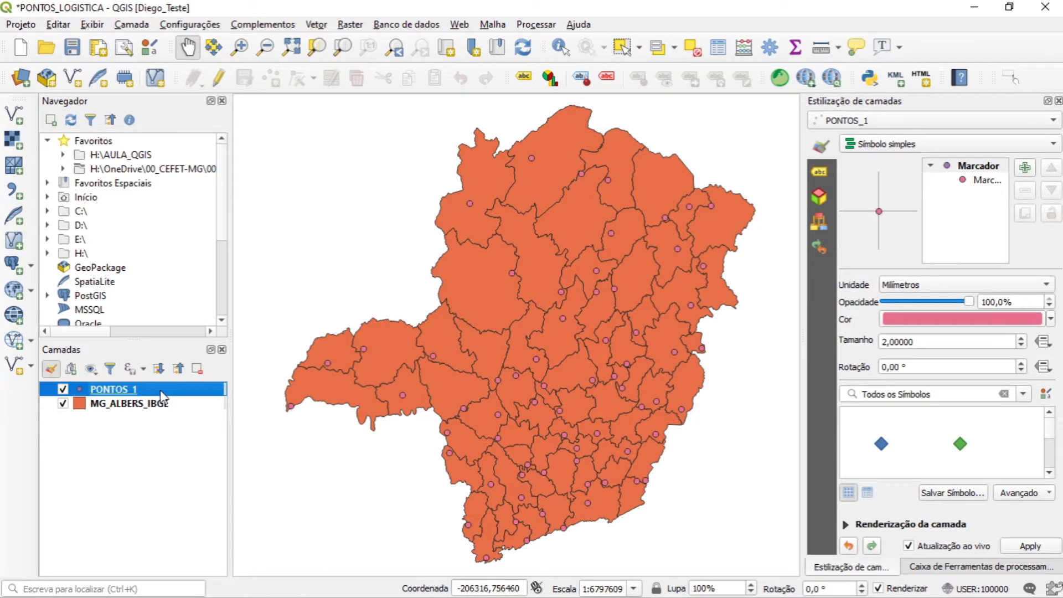
Examine the PONTOS_1 layer's attribute table from the first to the last record to check the generated points
key("F6")
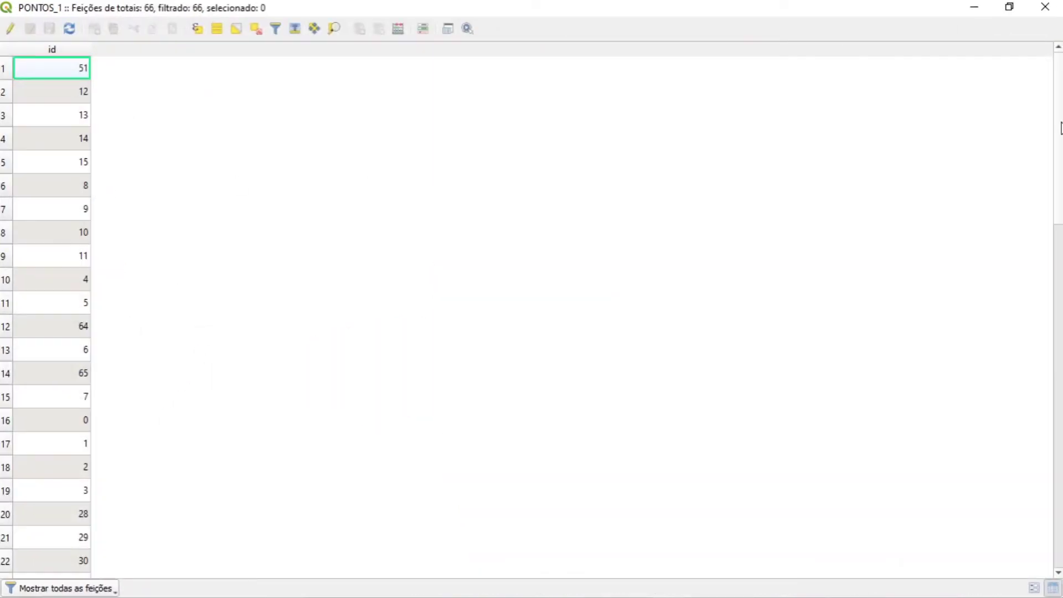
scroll(531, 316, "down", 15)
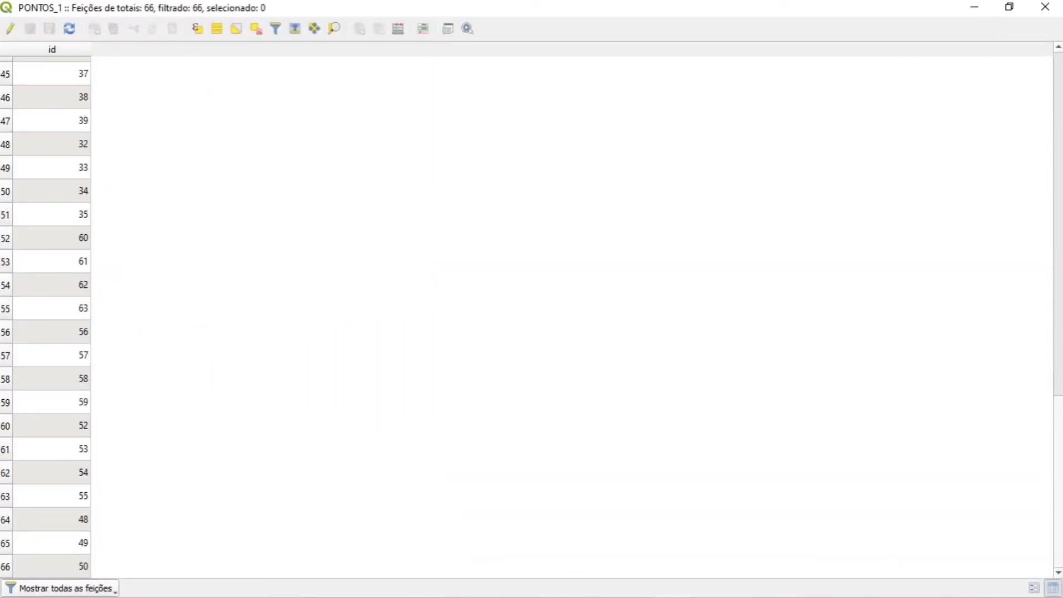
scroll(1060, 461, "up", 15)
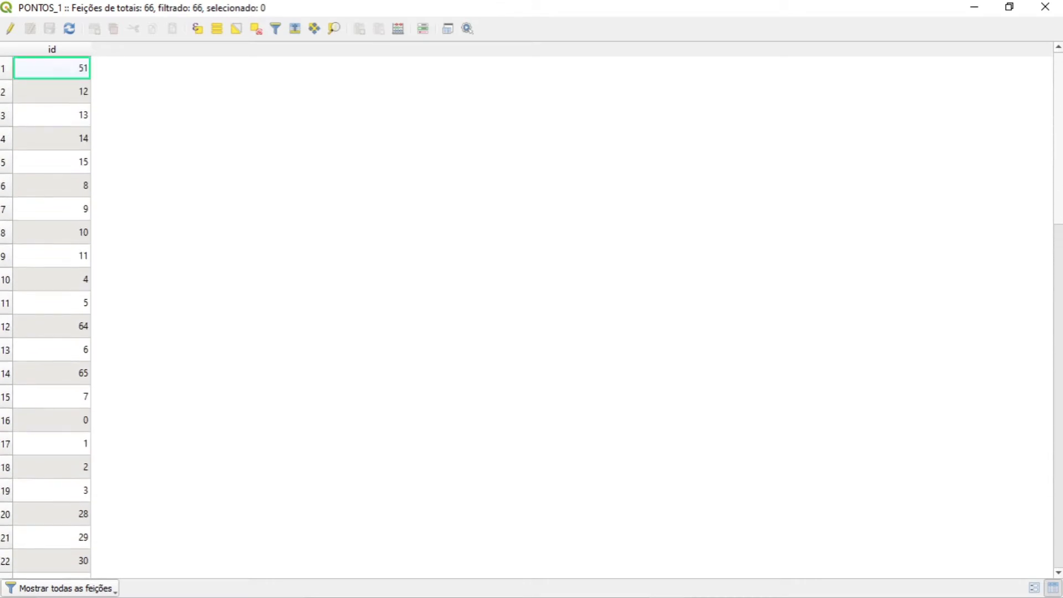
left_click(1046, 9)
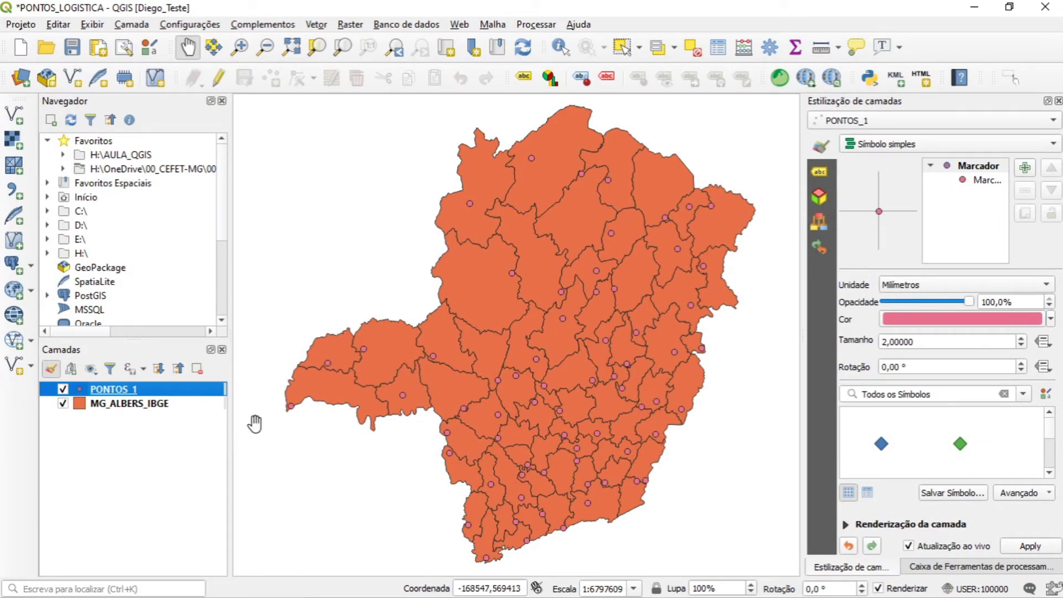
double_click(191, 390)
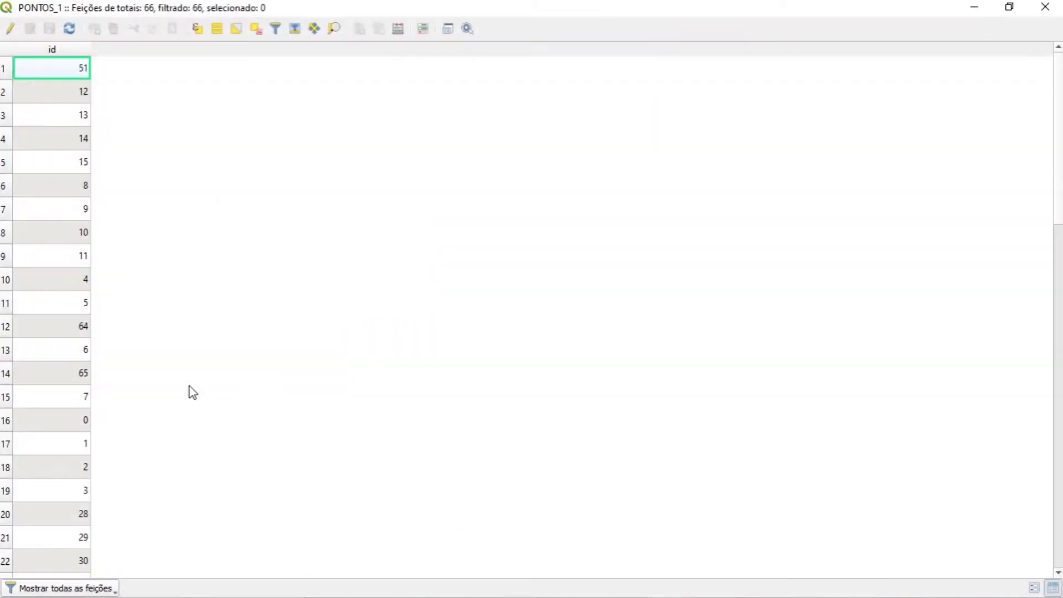
left_click_drag(1056, 88, 1061, 494)
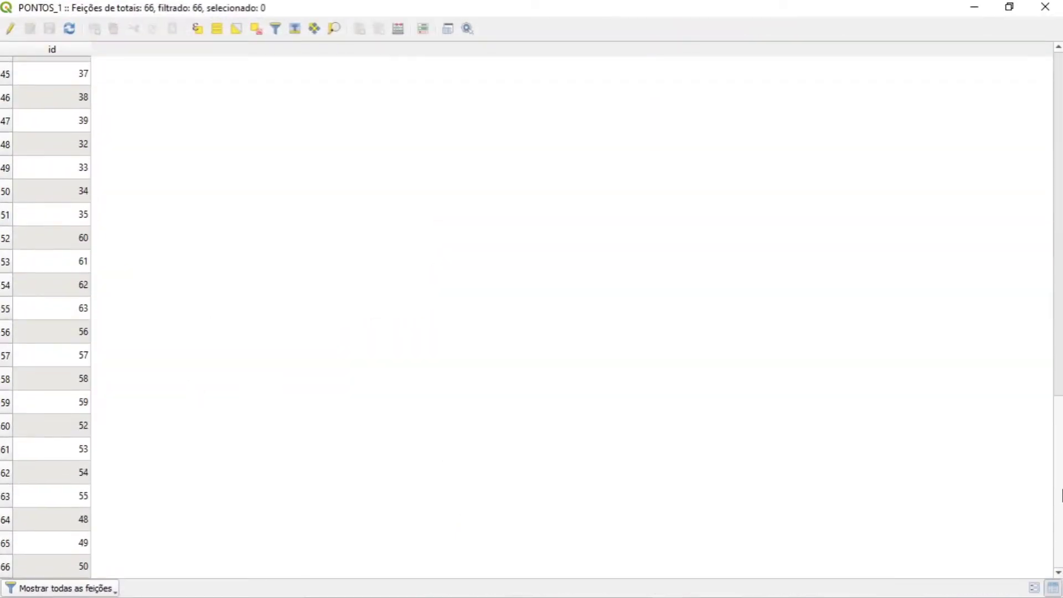
left_click(1045, 7)
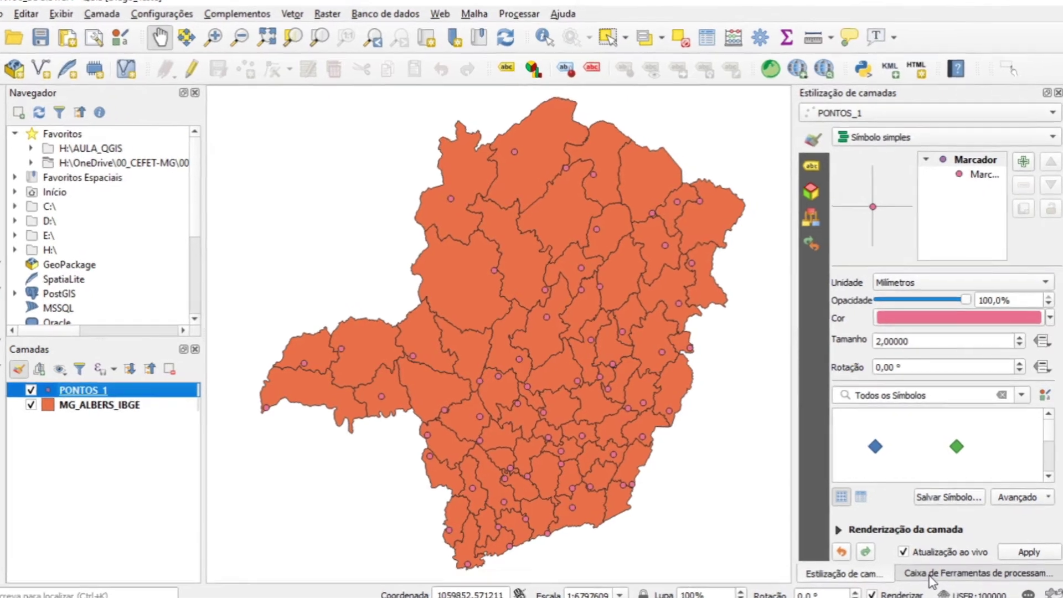
Start the random extraction tool (extrair aleatoriamente) on PONTOS_1 and set the number of selected features to 6
left_click(935, 567)
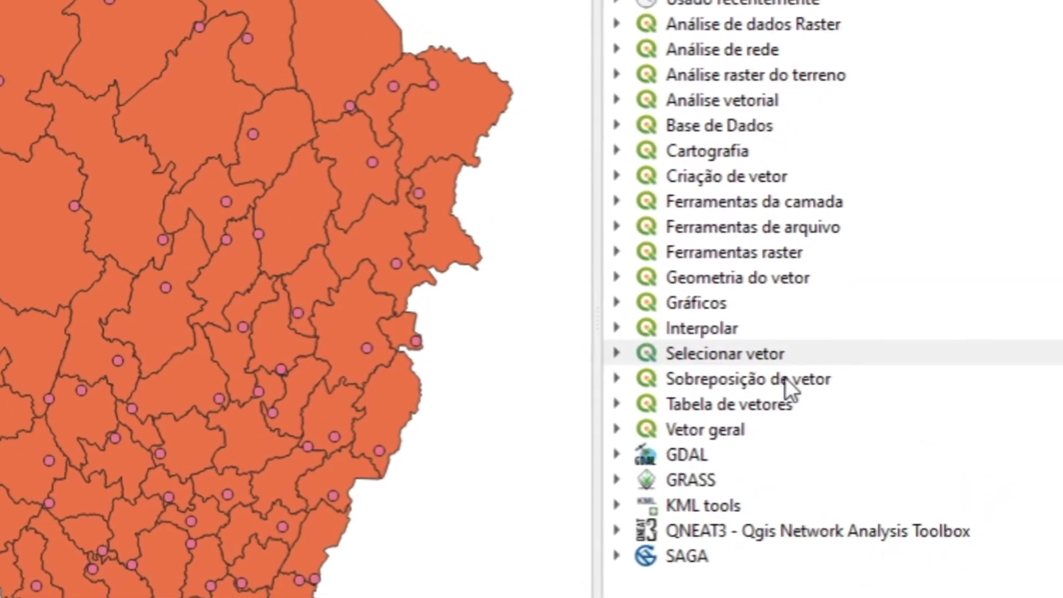
left_click(616, 354)
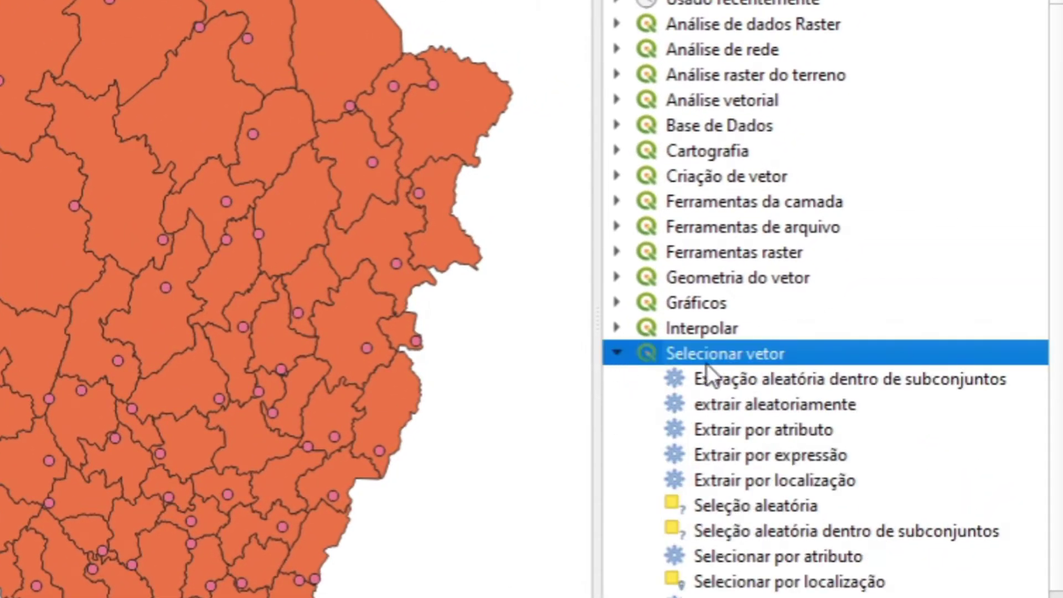
left_click(835, 408)
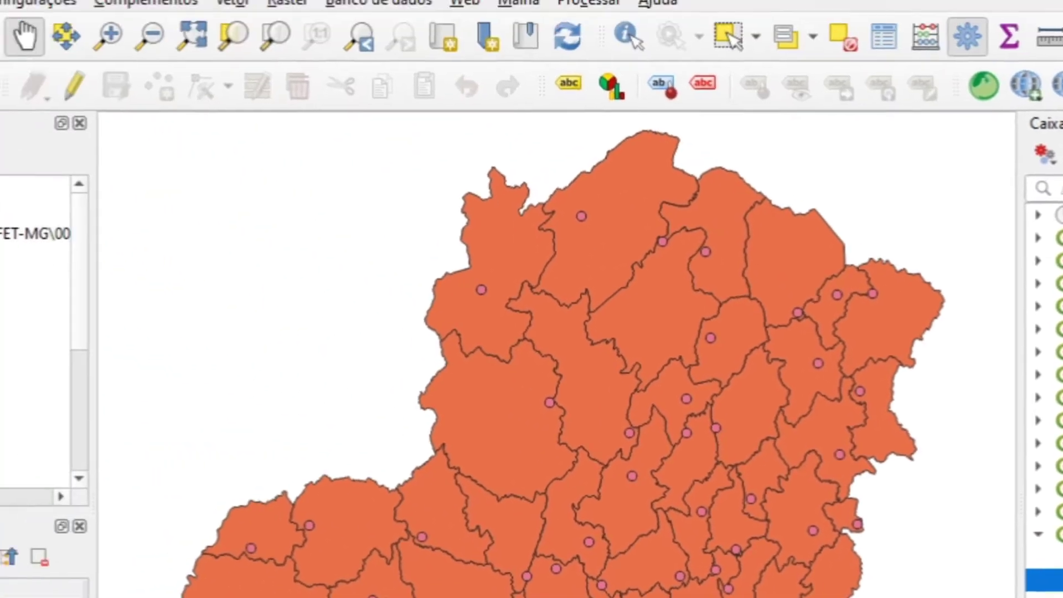
double_click(835, 407)
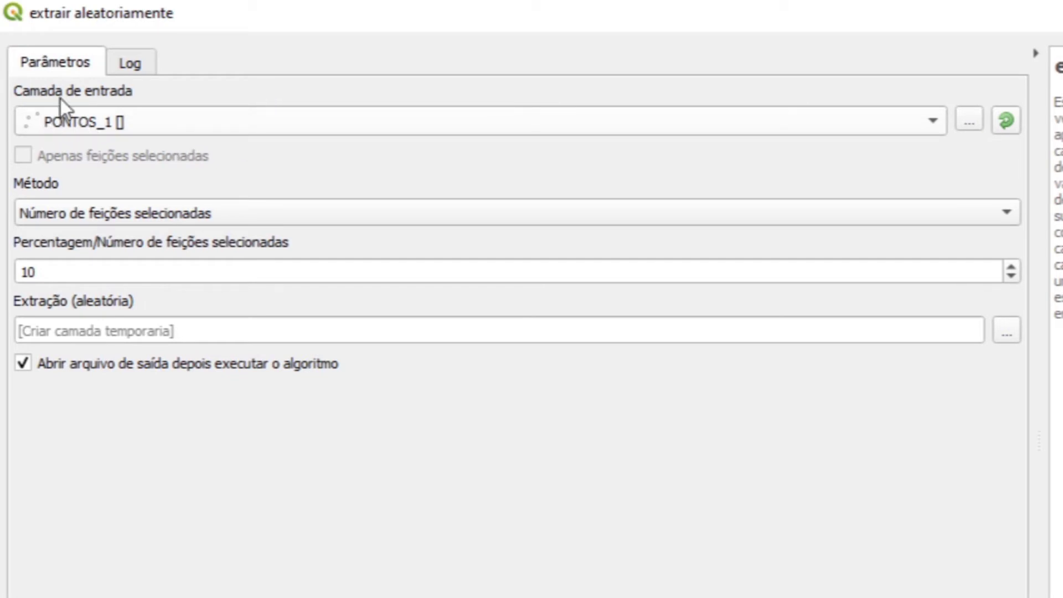
double_click(64, 275)
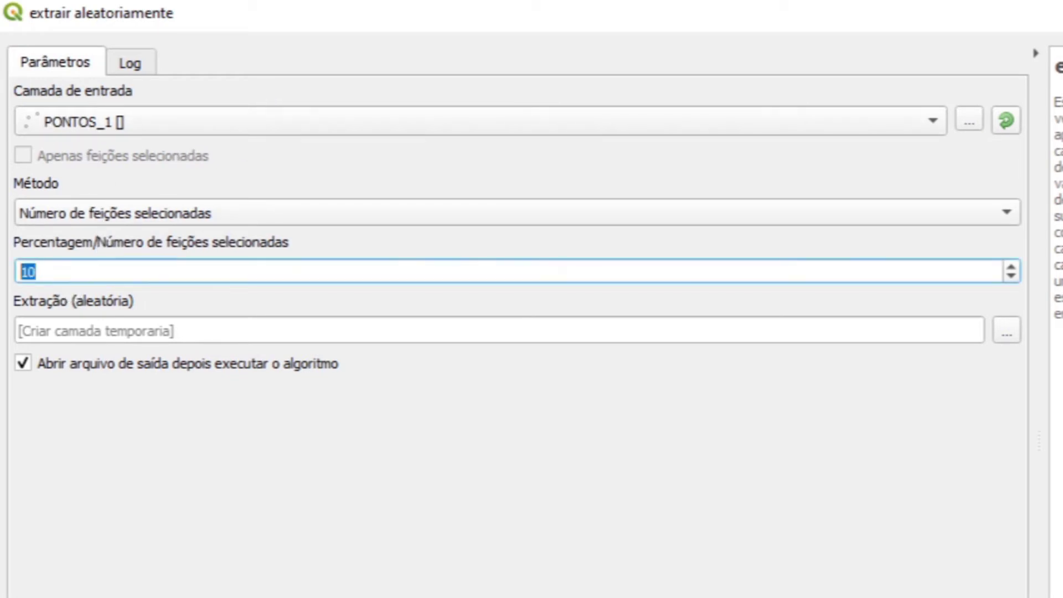
type("6")
Set the random extraction output to the existing EXTRACAO.shp in the PONTOS_LOGISTICA folder, overwriting it, run the tool and close it
left_click(1006, 332)
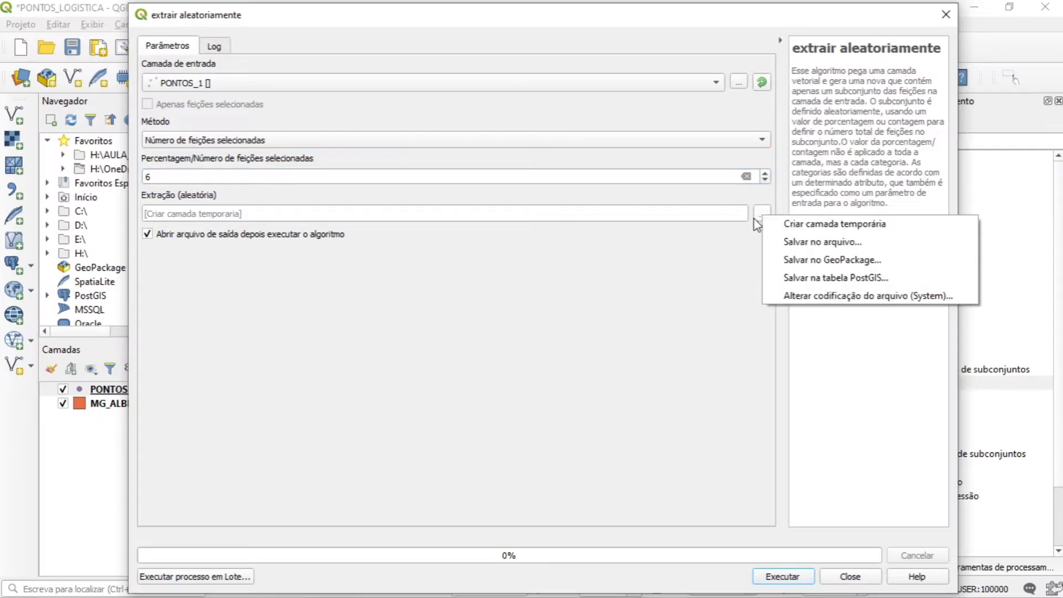
left_click(814, 241)
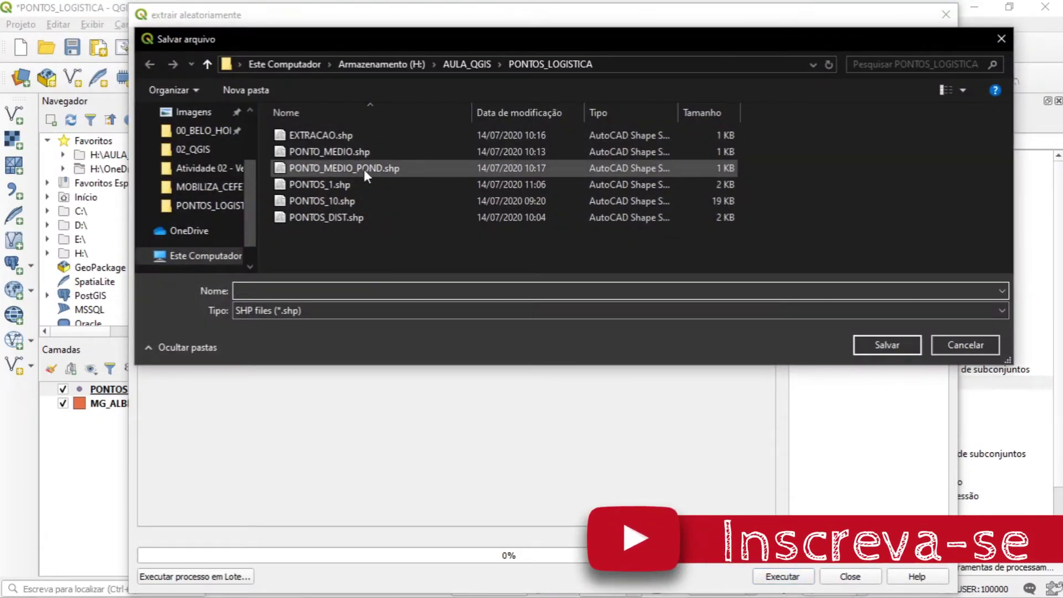
left_click(369, 135)
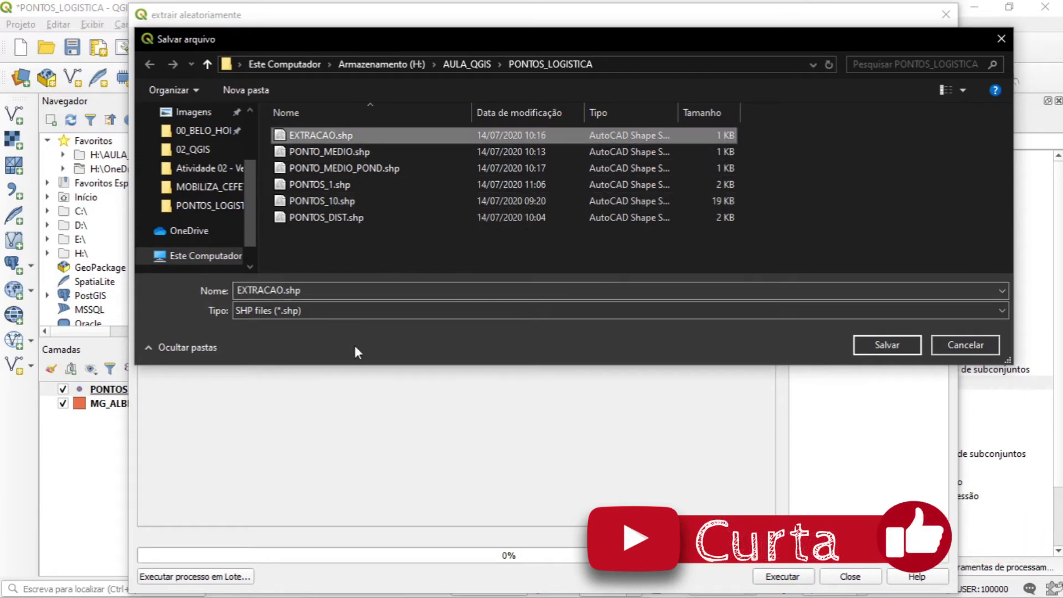
left_click(893, 344)
left_click(569, 307)
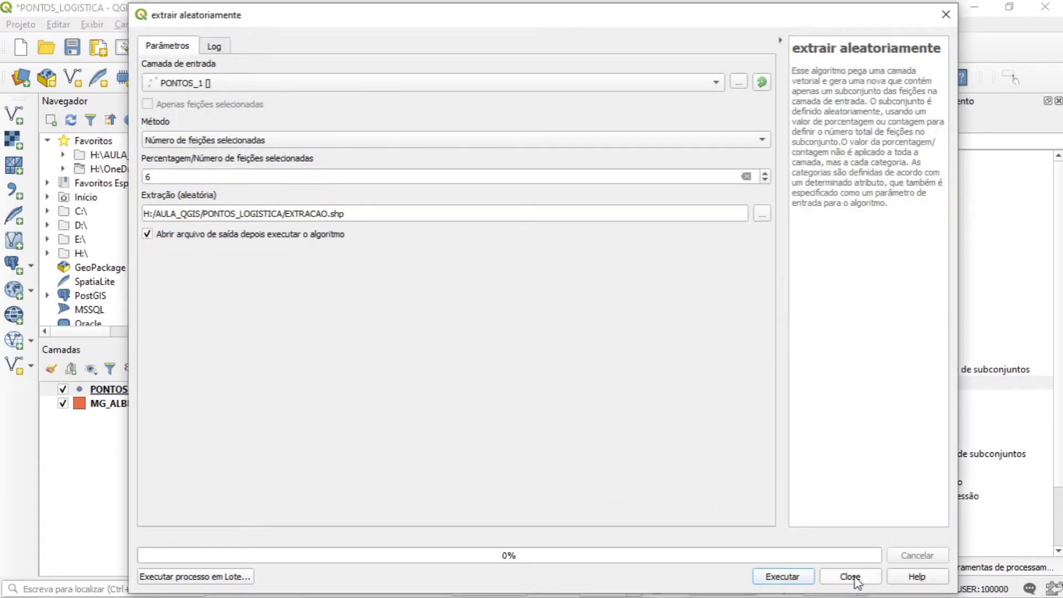
left_click(851, 576)
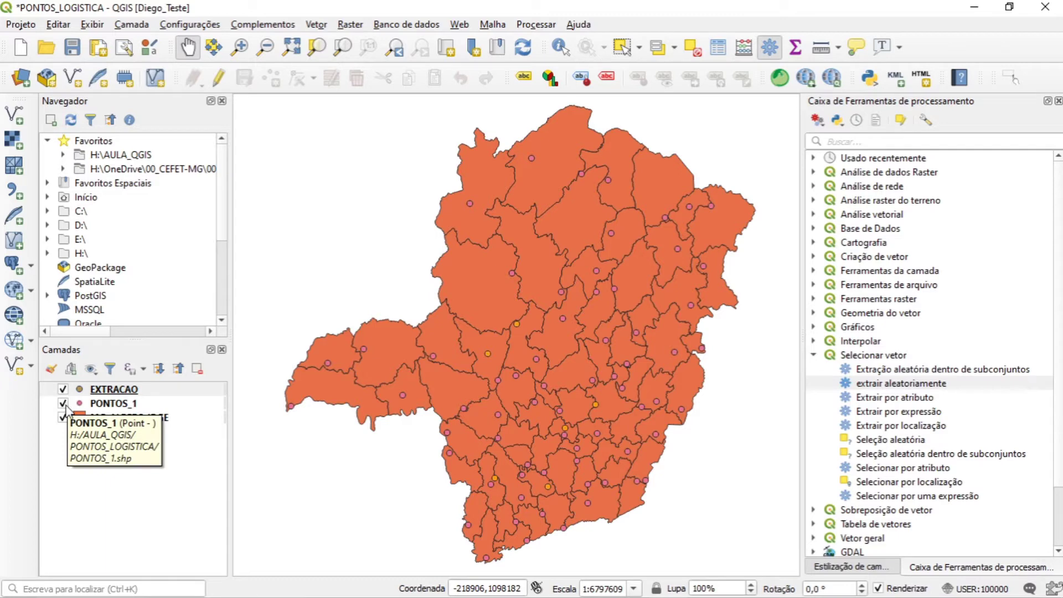
Hide the PONTOS_1 layer and check the extracted points in the EXTRACAO layer's attribute table
left_click(64, 404)
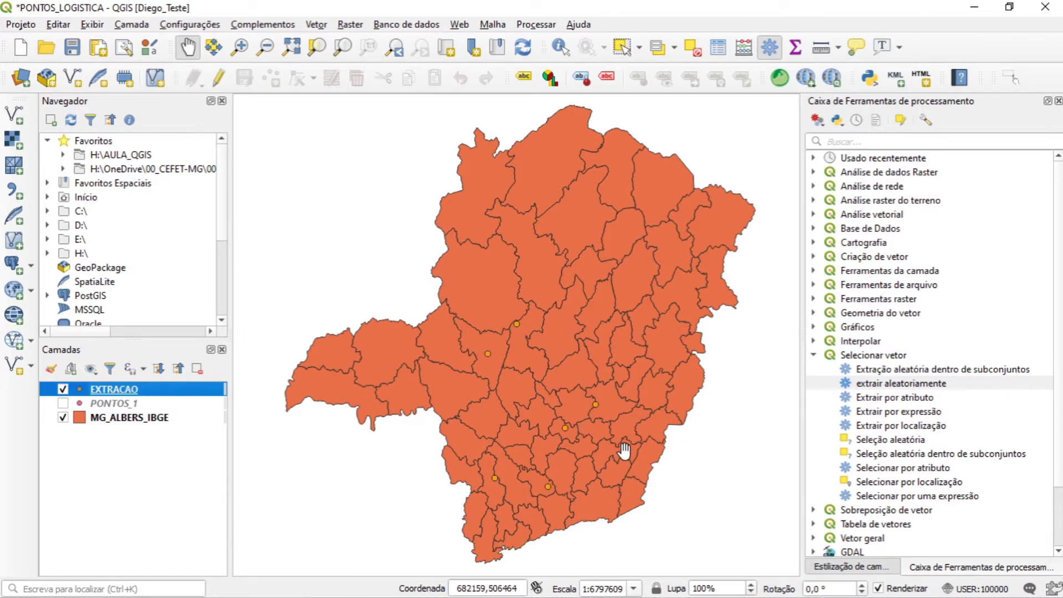
key("F6")
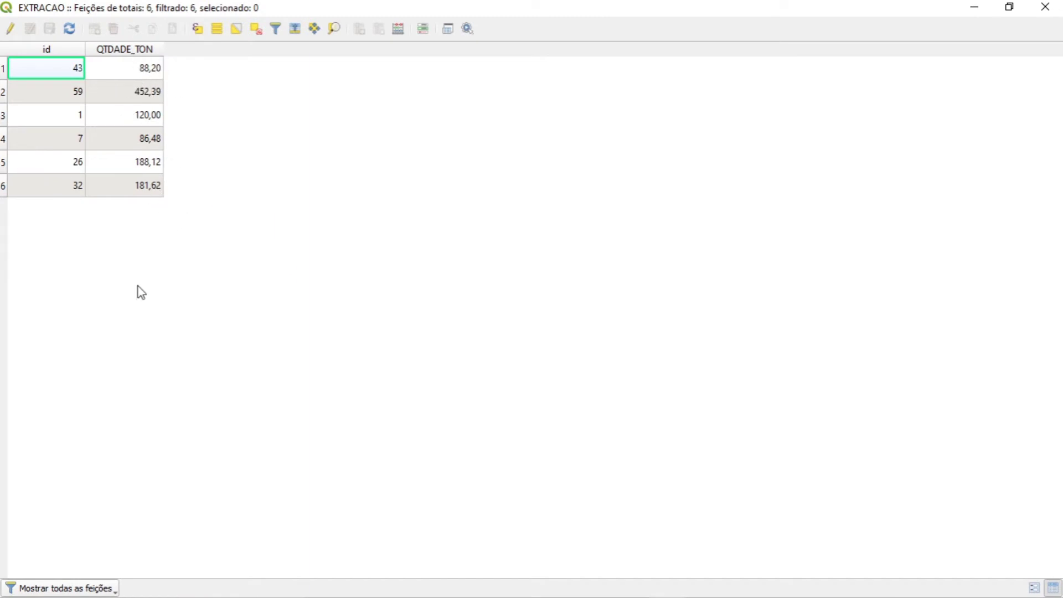
left_click(974, 8)
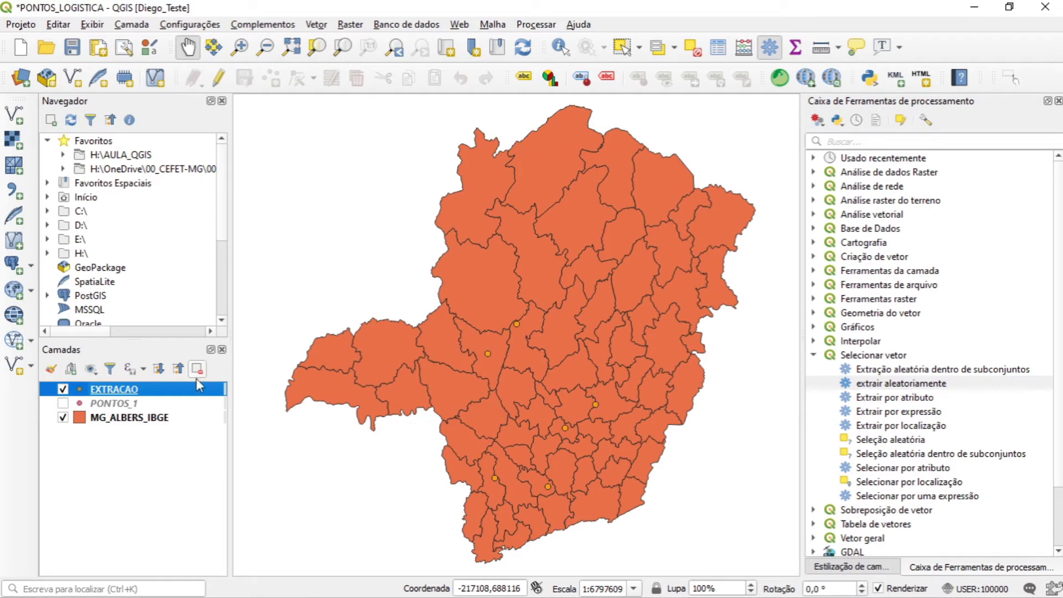
Enable editing in the EXTRACAO attribute table and begin a new field named QTDAD_TON in the field calculator
key("F6")
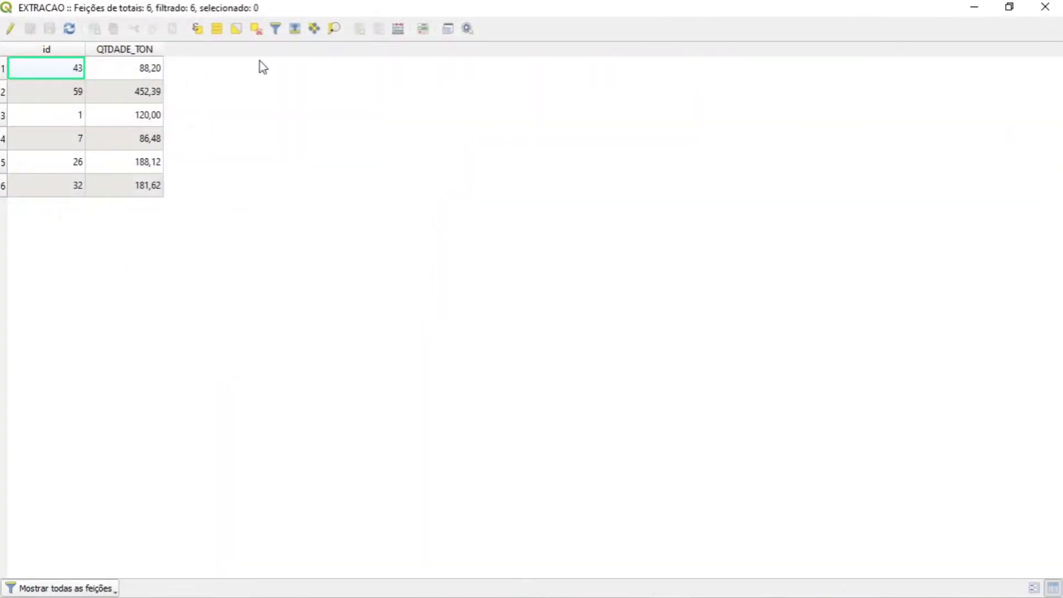
left_click(5, 34)
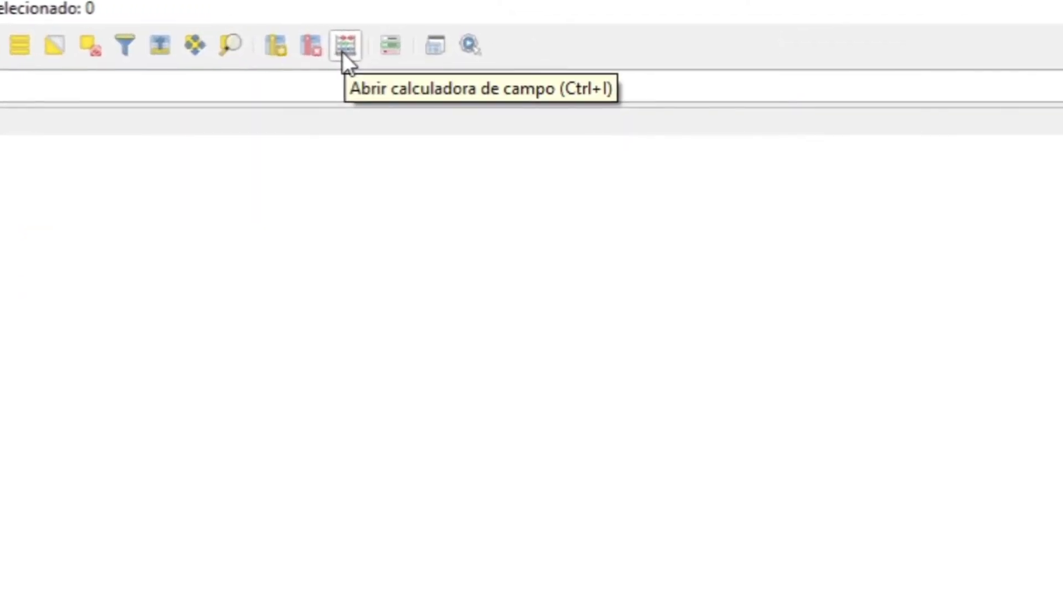
left_click(343, 51)
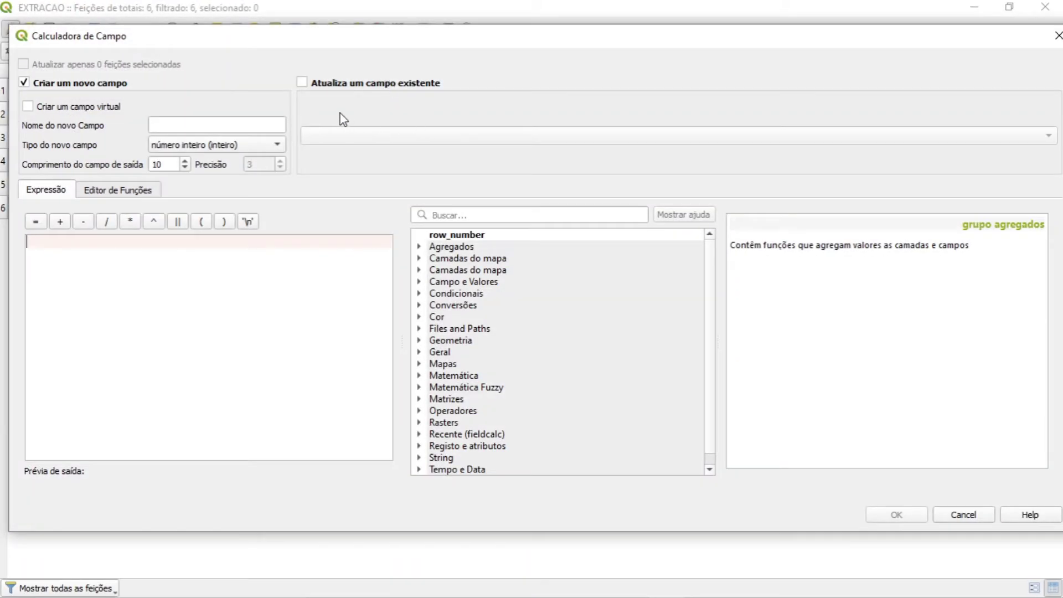
left_click(190, 121)
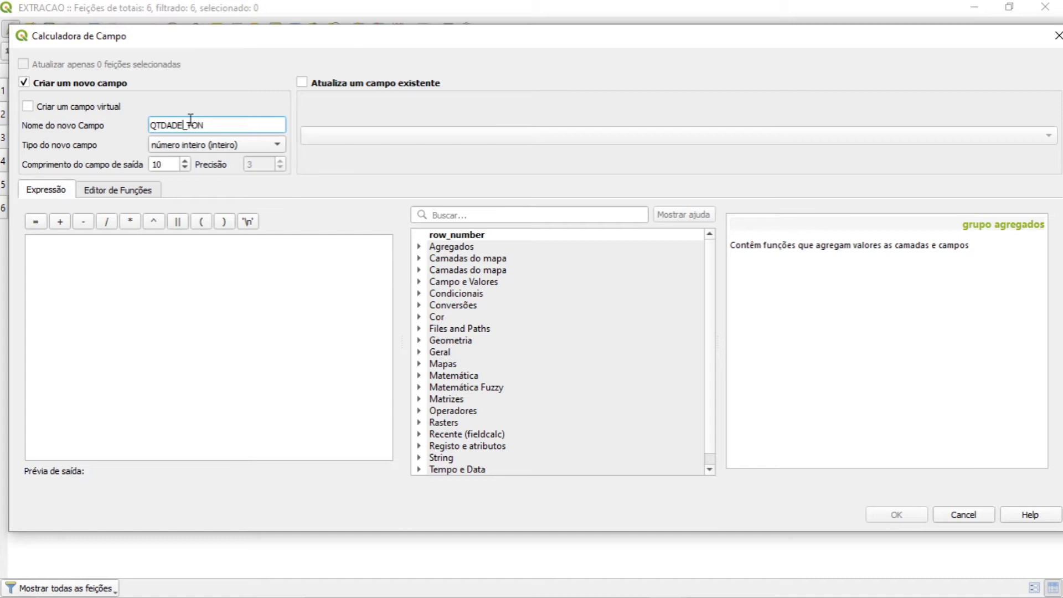
key("BackSpace")
key("BackSpace")
key("BackSpace")
type("AD")
Define the new field as a decimal number (real) with length 5 and precision 2
double_click(166, 166)
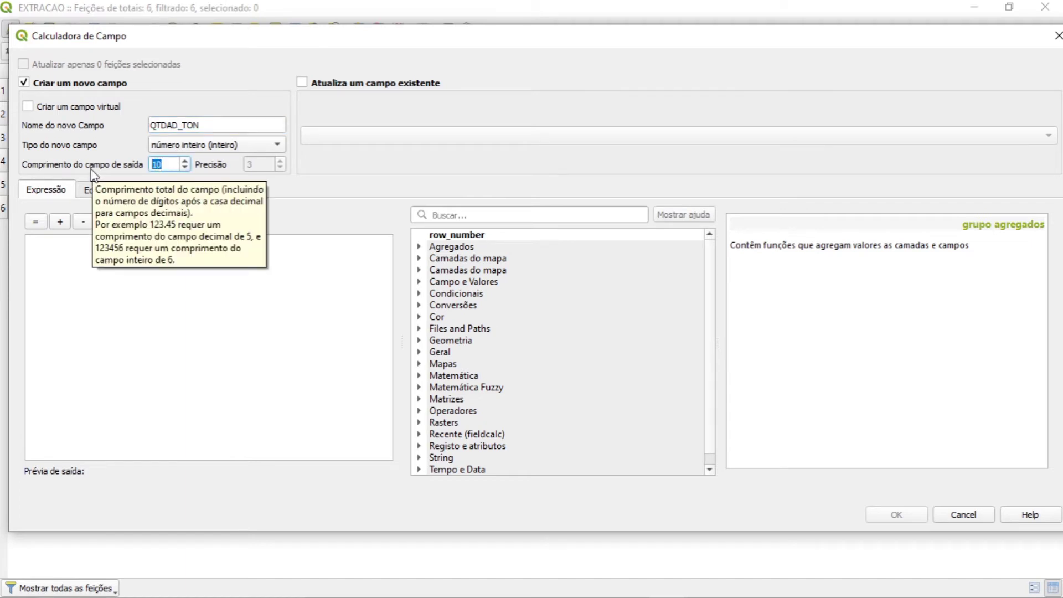
type("5")
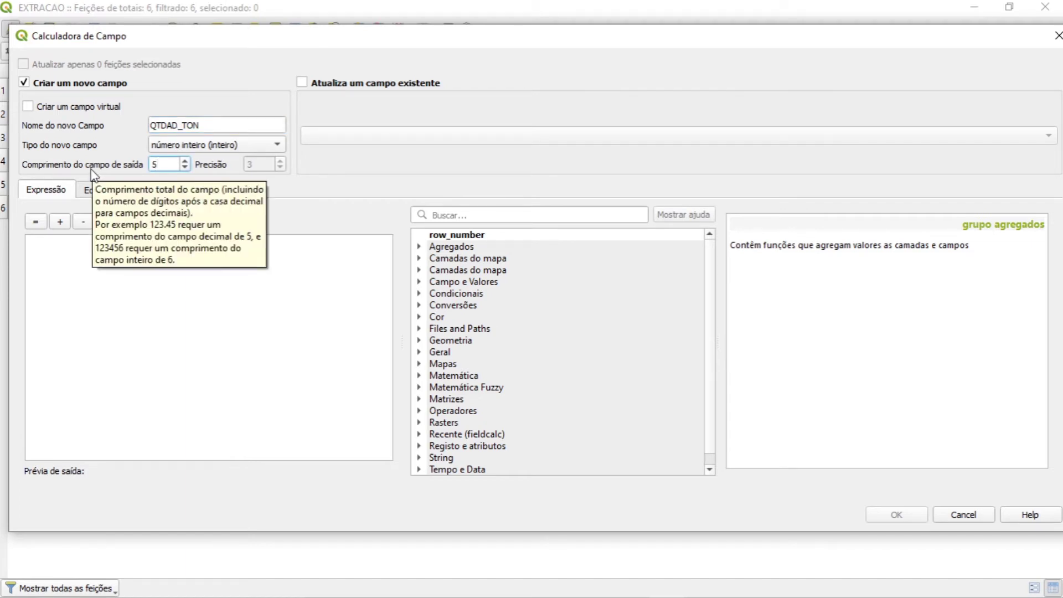
left_click(238, 145)
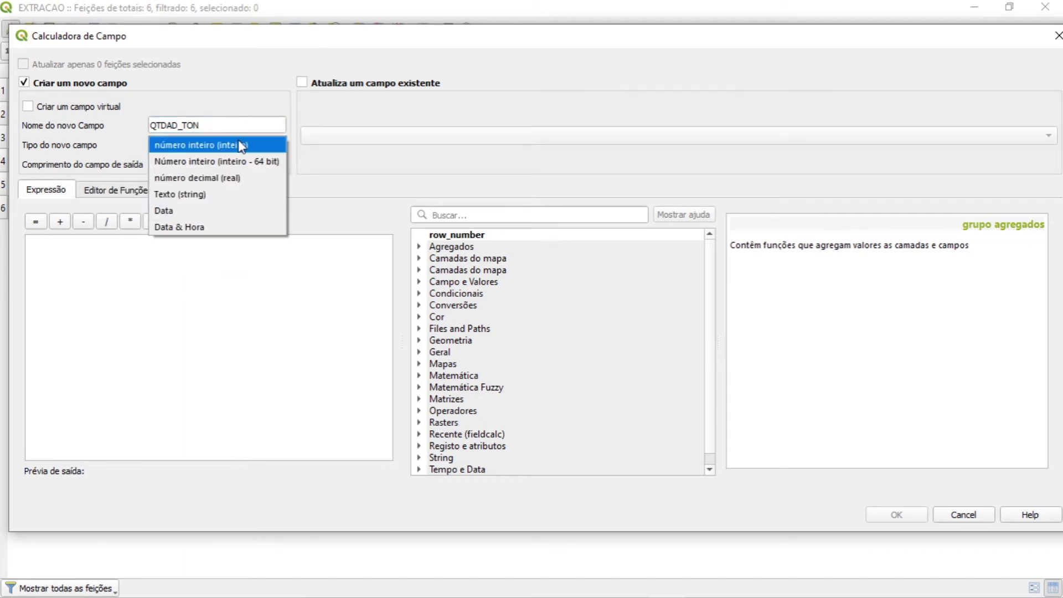
left_click(243, 178)
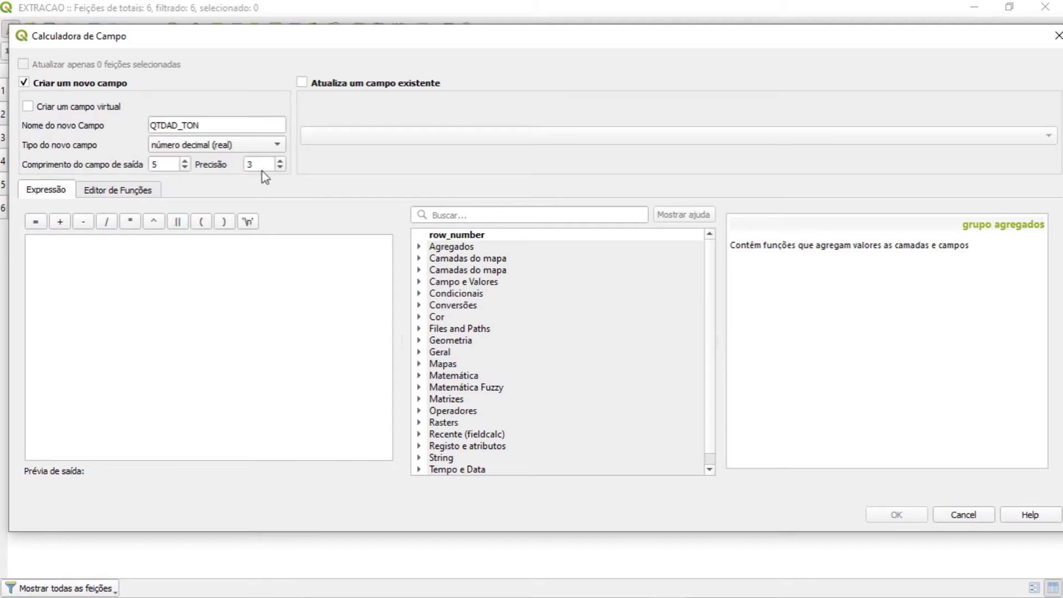
double_click(244, 164)
type("2")
Begin the new field's expression with the randf function
left_click(252, 277)
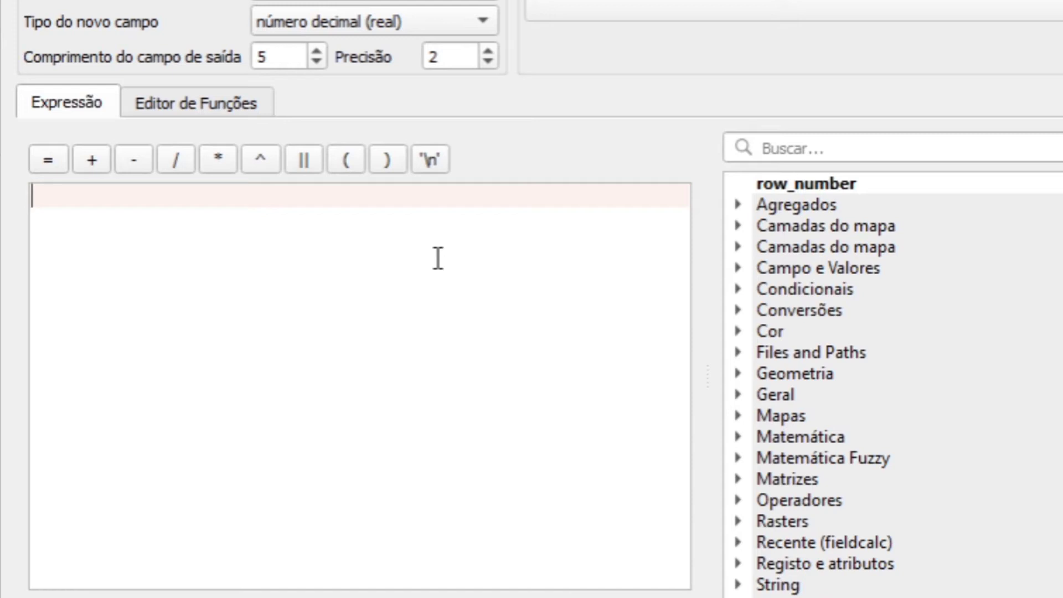
type("RE")
key("BackSpace")
key("BackSpace")
type("rand")
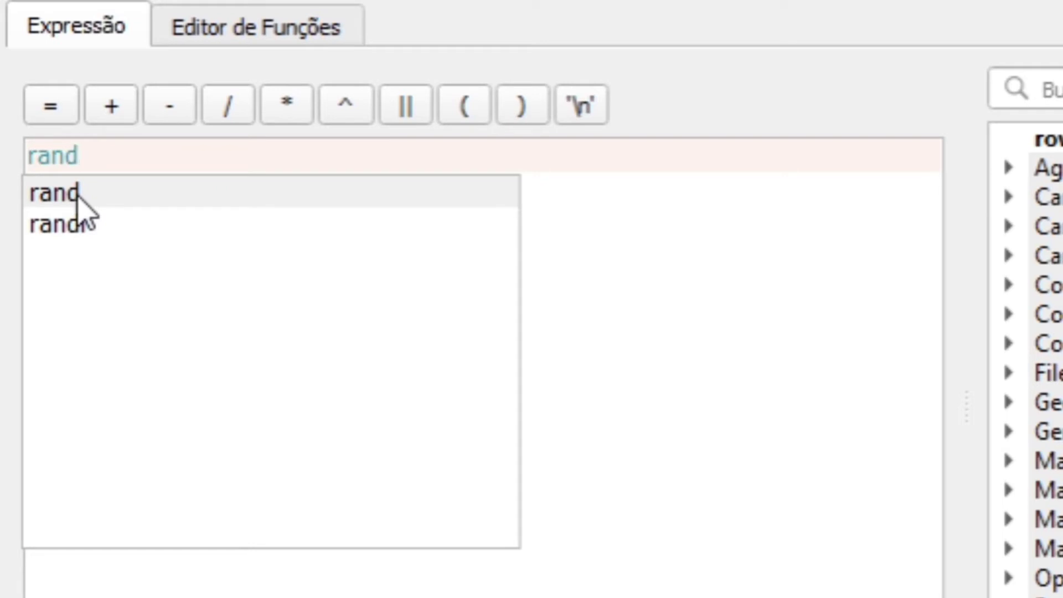
left_click(77, 224)
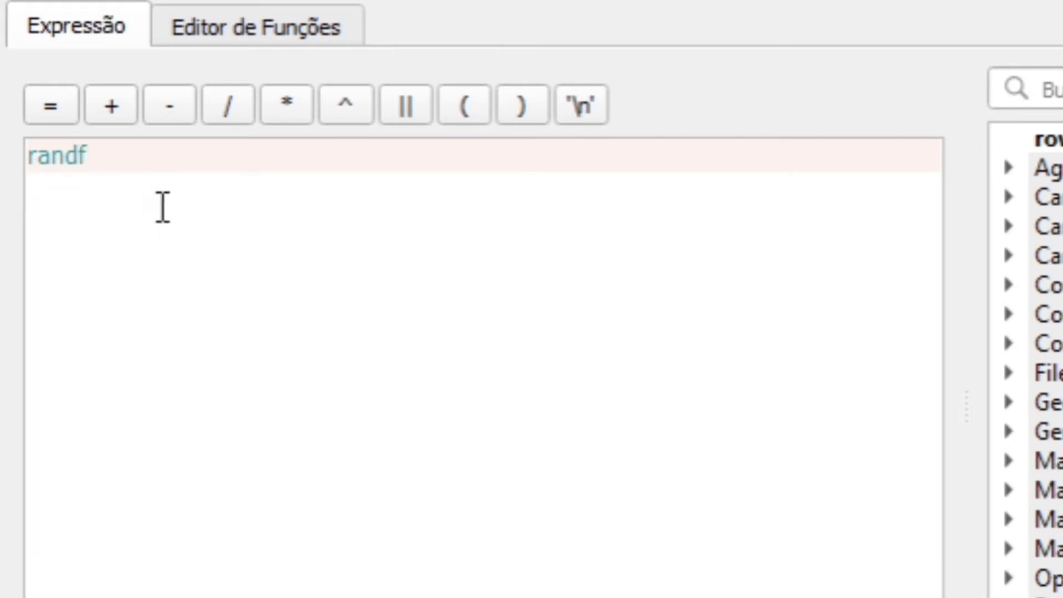
Complete the expression as randf(72,450) and create the field
type(")(")
key("BackSpace")
key("BackSpace")
type("(")
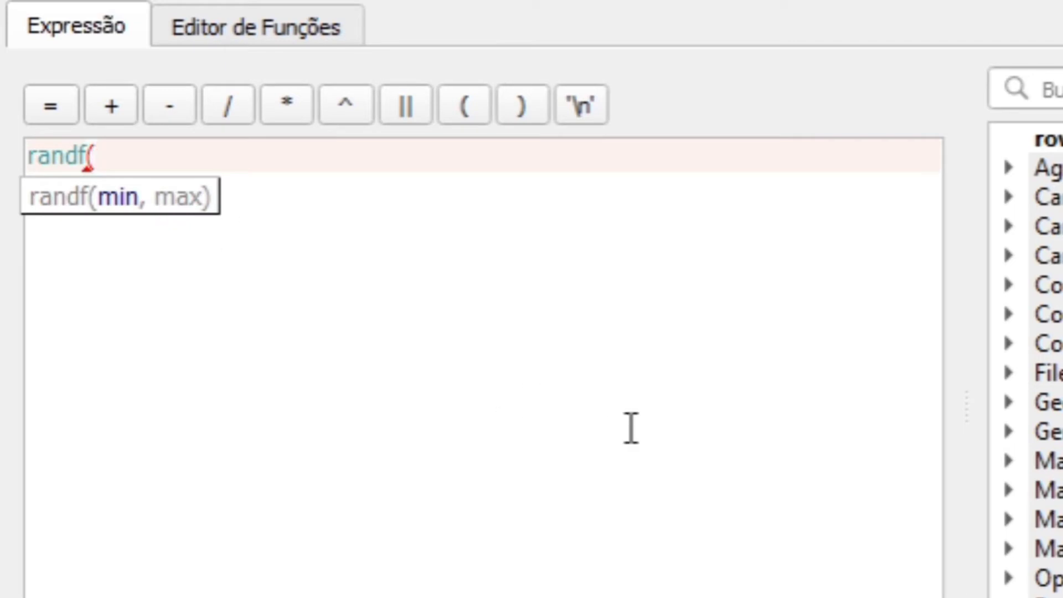
type("72")
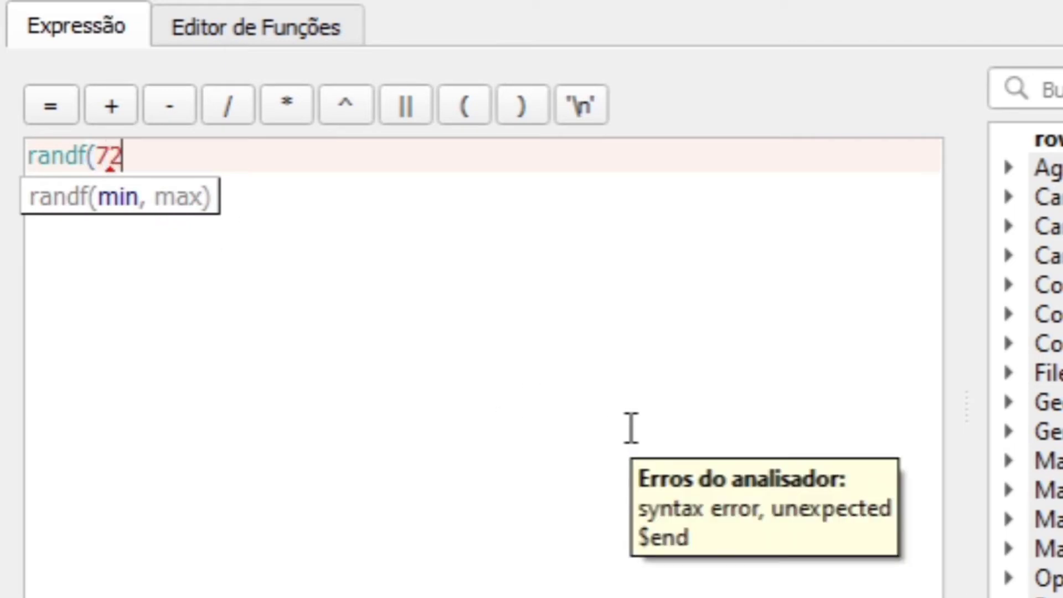
type(",")
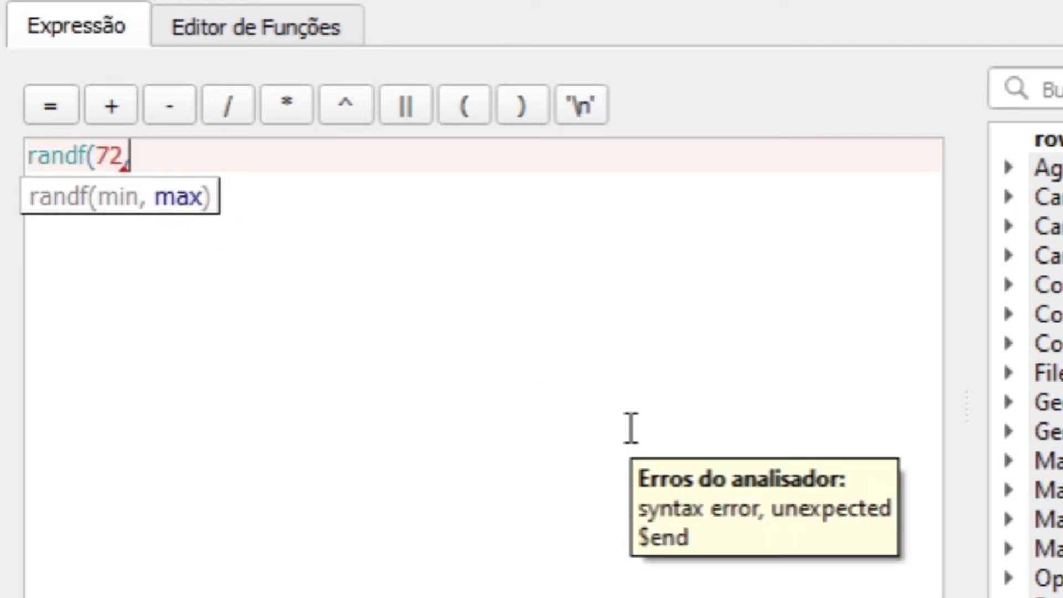
type("450)")
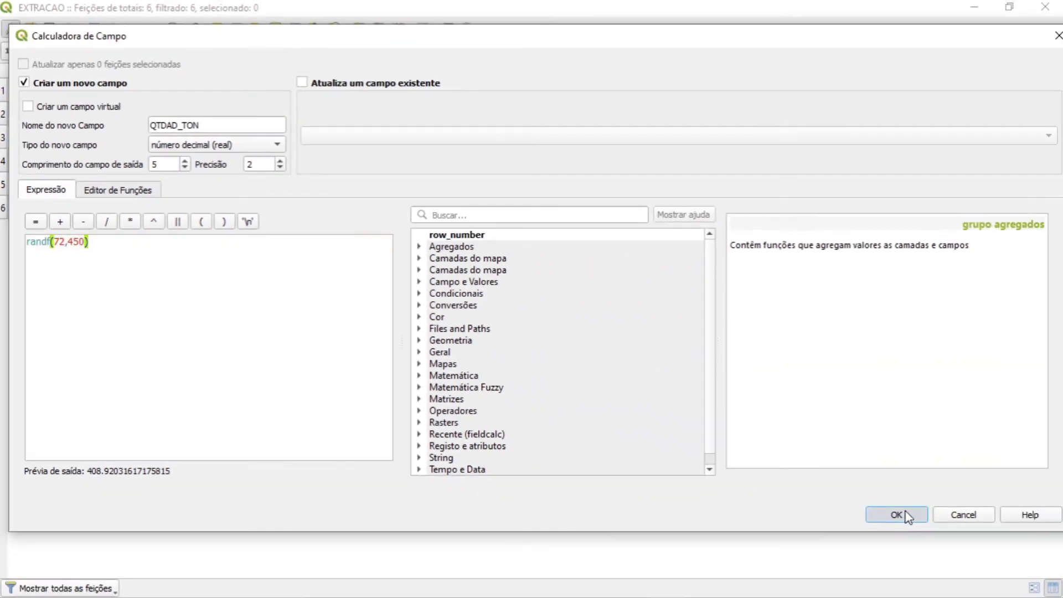
left_click(902, 513)
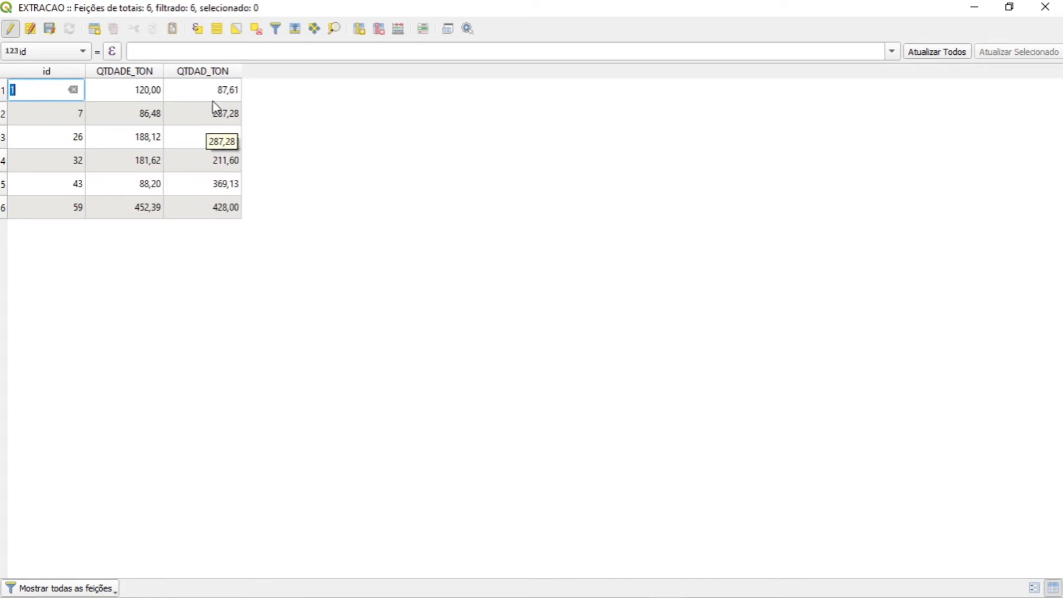
End editing of the EXTRACAO layer, keeping the new field, and close its attribute table
key("Escape")
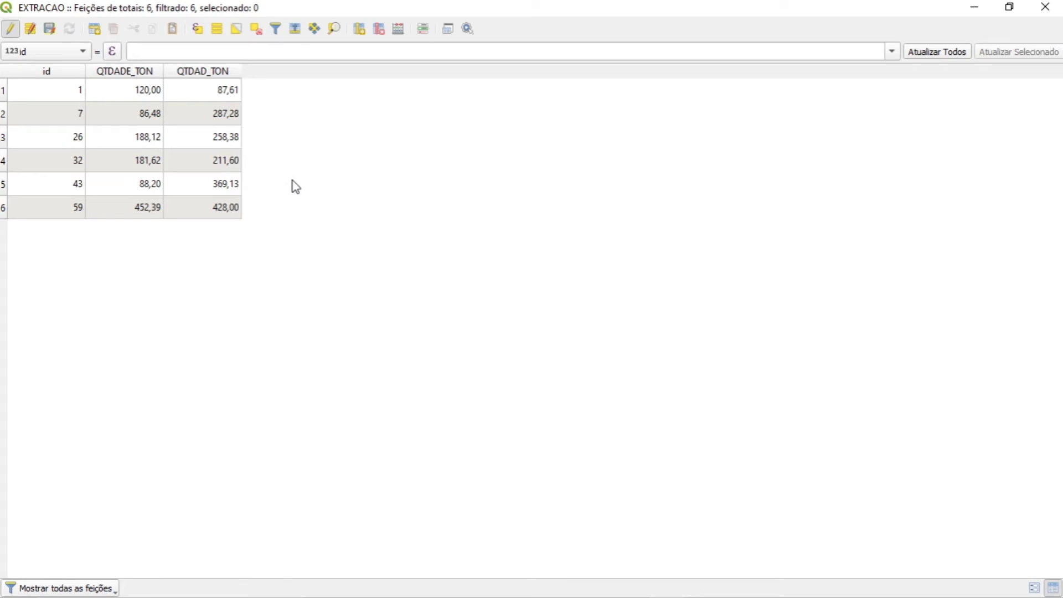
left_click(11, 29)
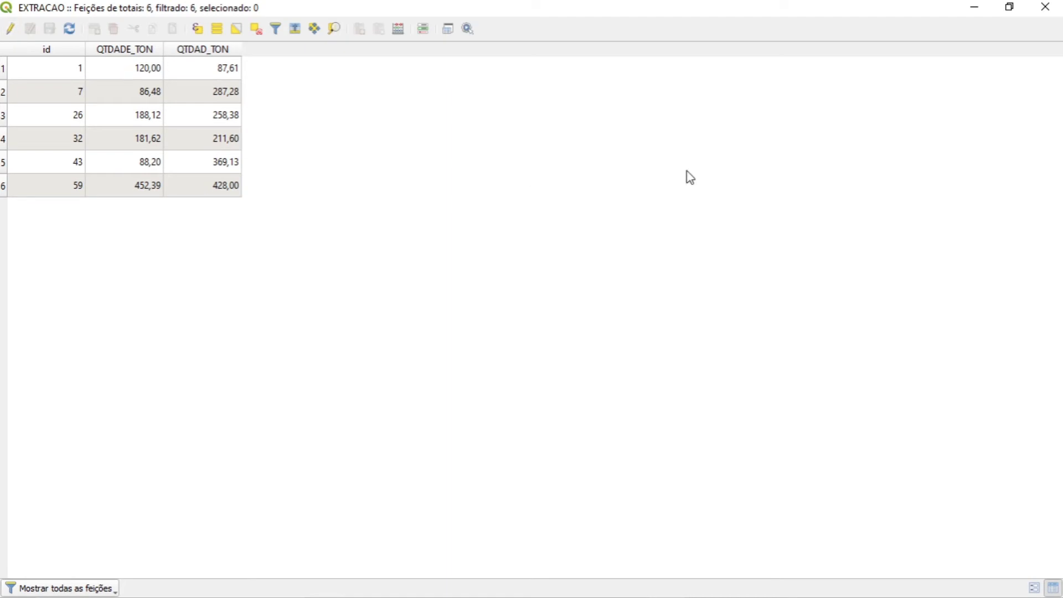
left_click(1044, 6)
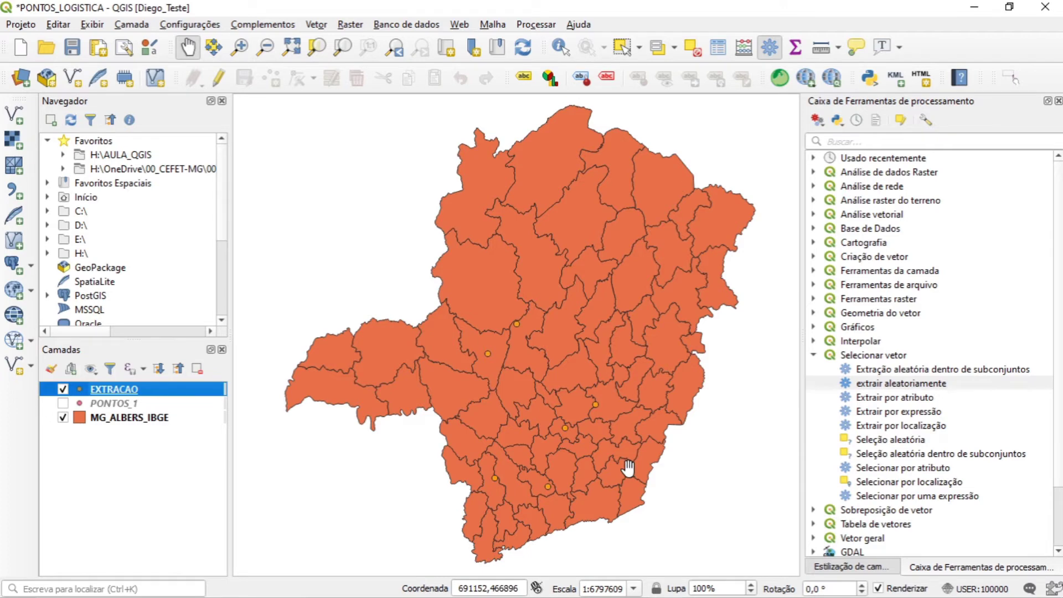
Change the EXTRACAO layer's symbology to graduated (Graduado) in the layer styling
left_click(850, 567)
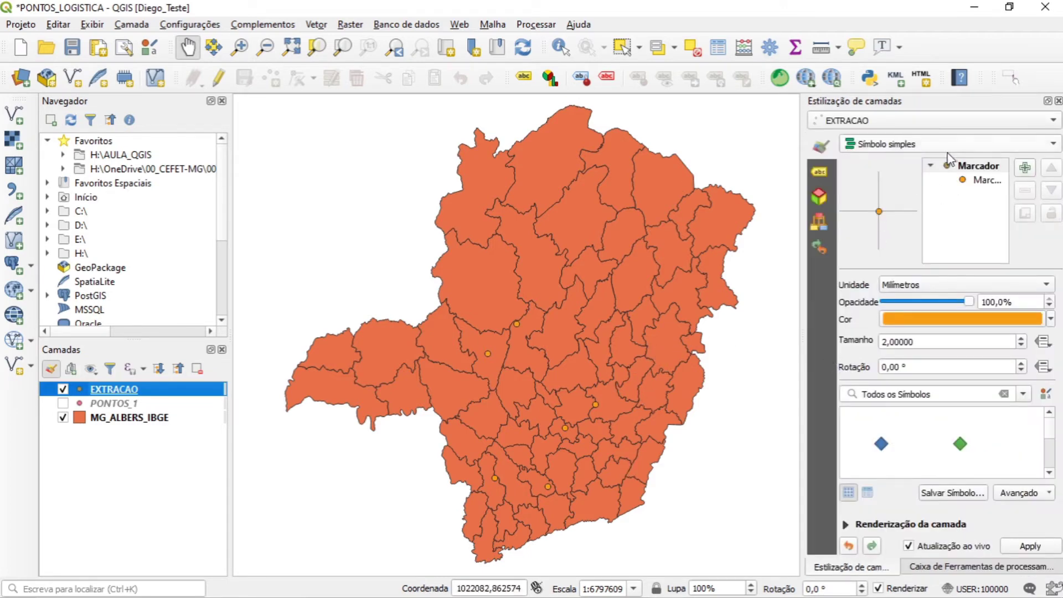
left_click(956, 141)
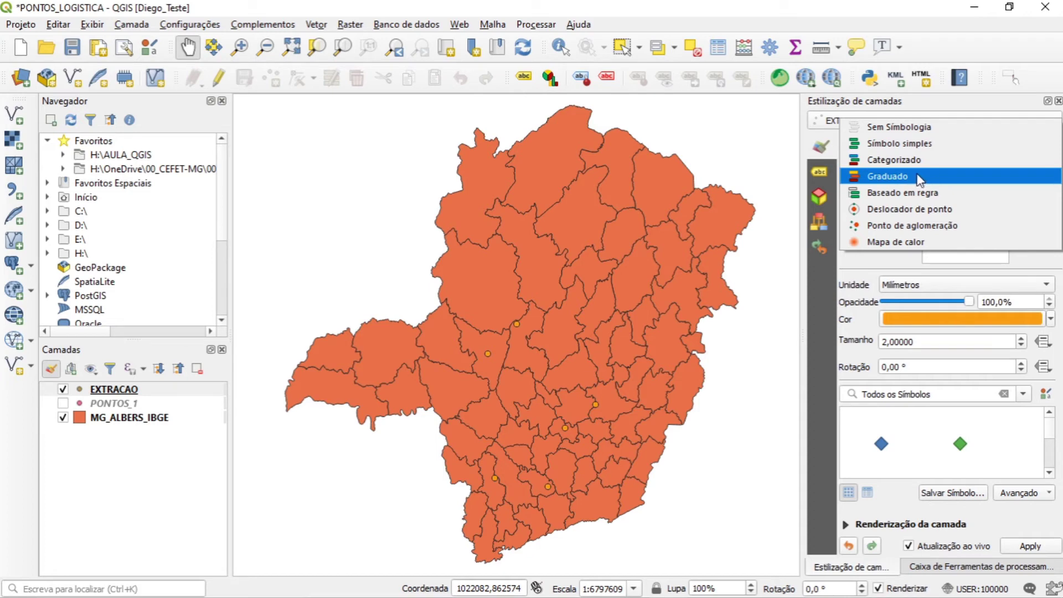
left_click(834, 162)
left_click(126, 390)
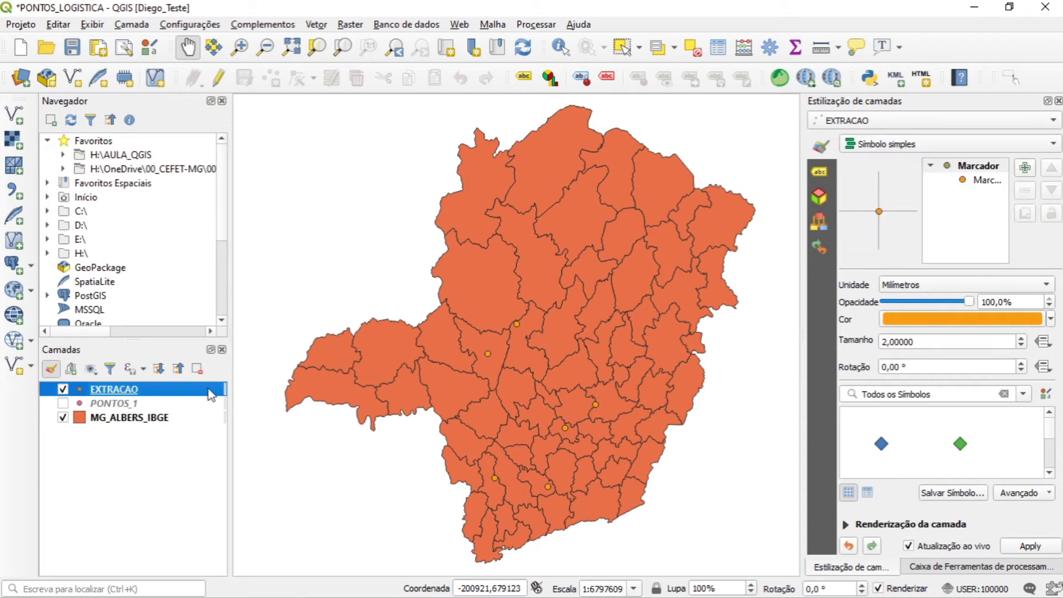
left_click(891, 145)
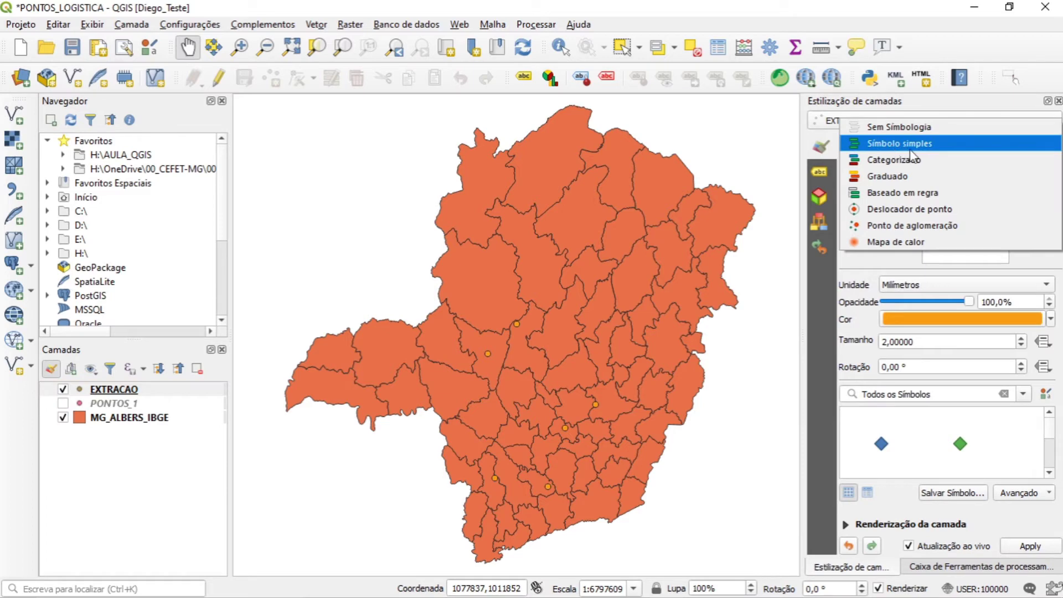
left_click(935, 173)
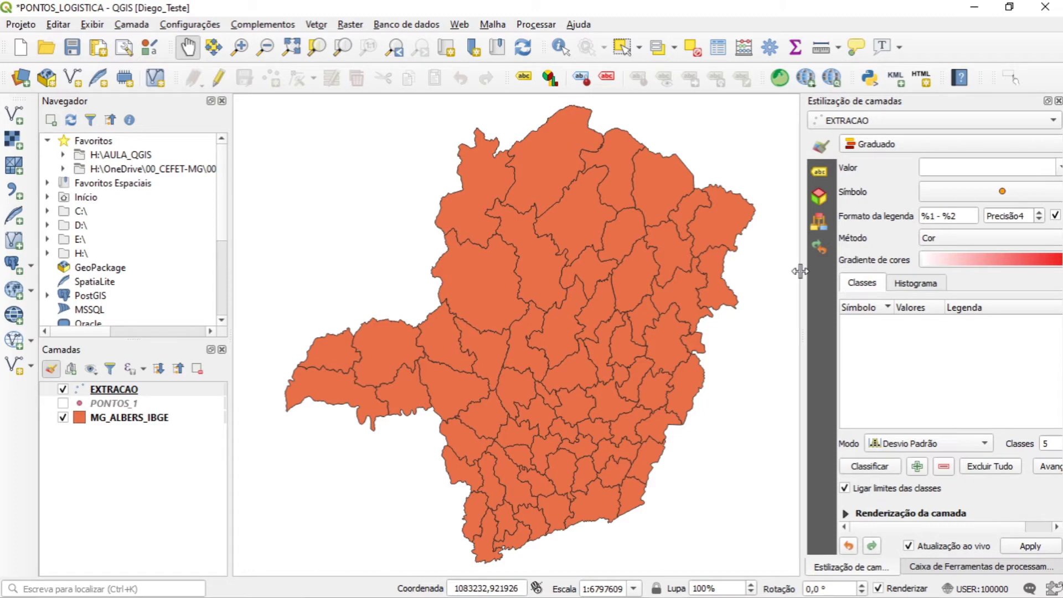
Graduate the EXTRACAO symbols by the QTDADE_TON field using the Tamanho (size) method
left_click_drag(793, 267, 766, 268)
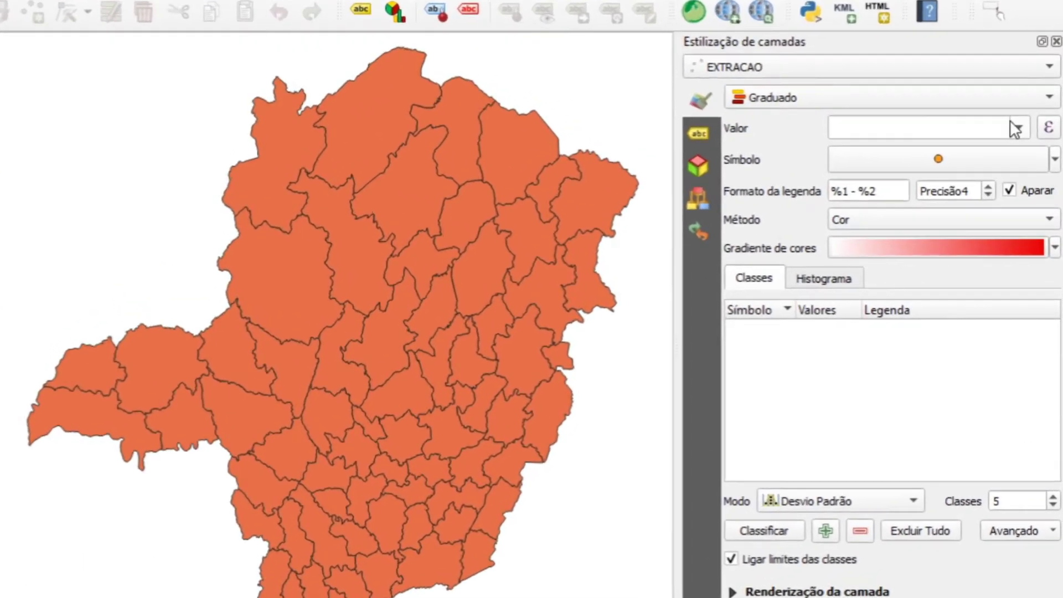
left_click(999, 165)
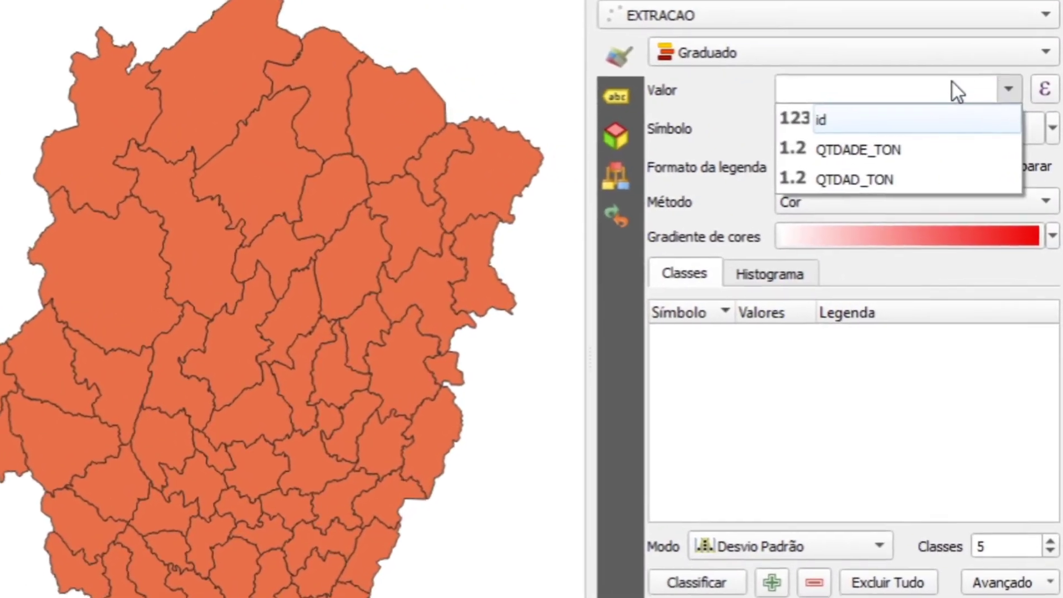
left_click(882, 147)
left_click(825, 201)
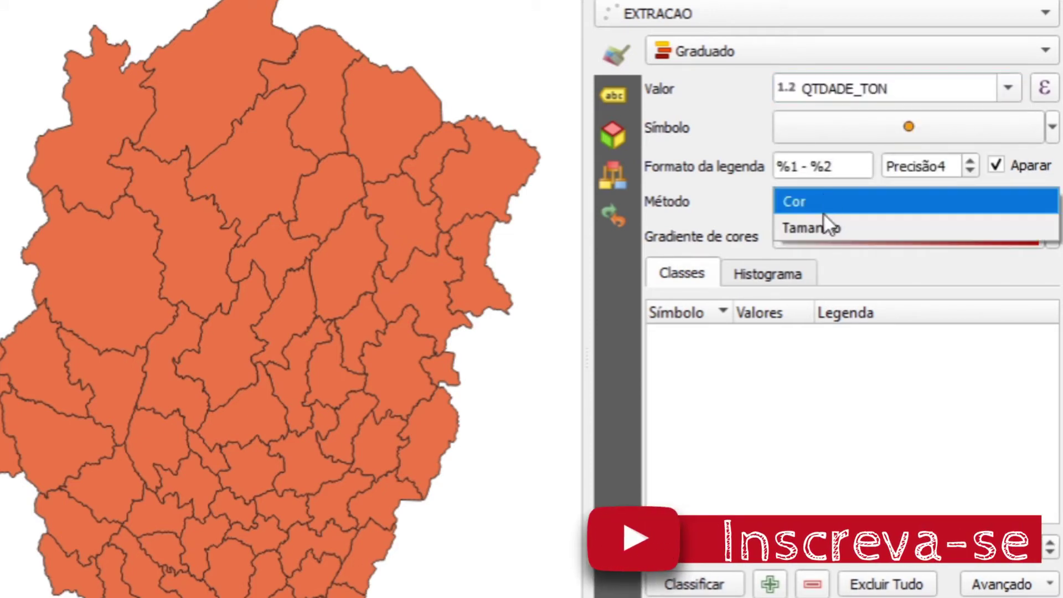
left_click(846, 195)
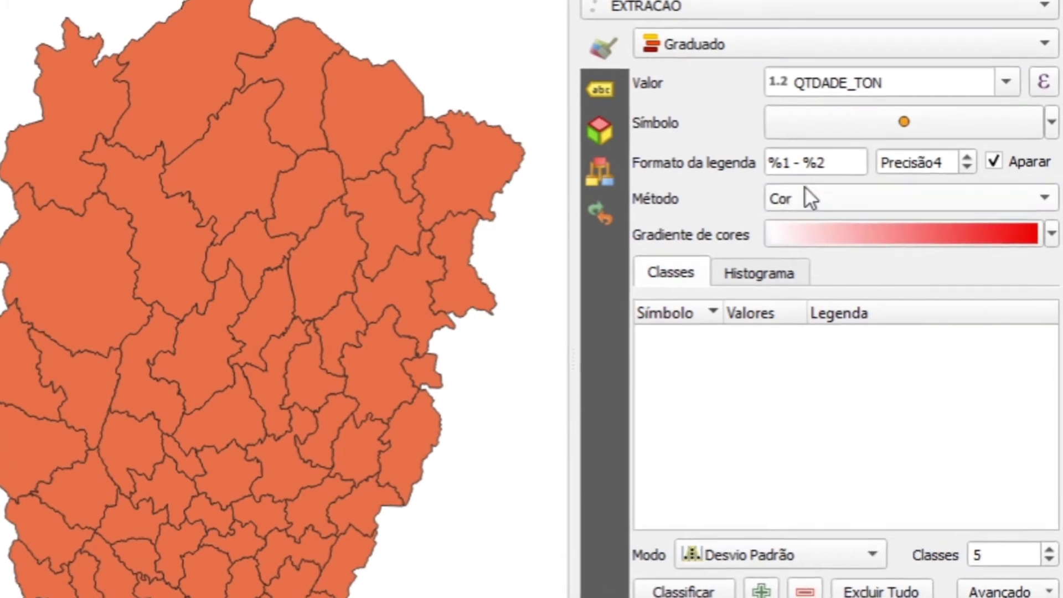
left_click(823, 206)
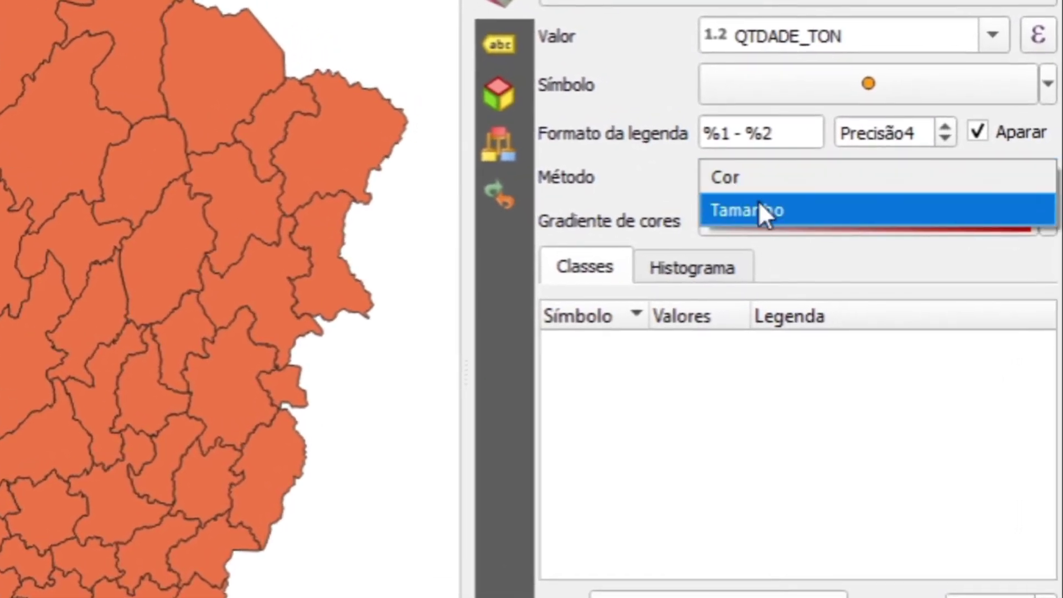
left_click(759, 204)
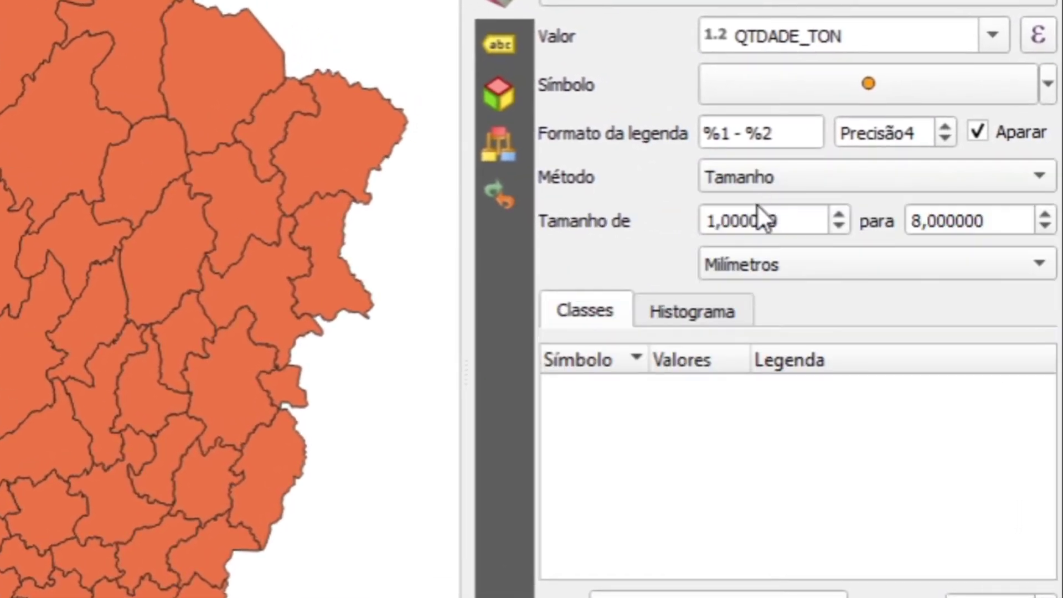
Set the smallest graduated symbol size to 2 millimetres
left_click(720, 222)
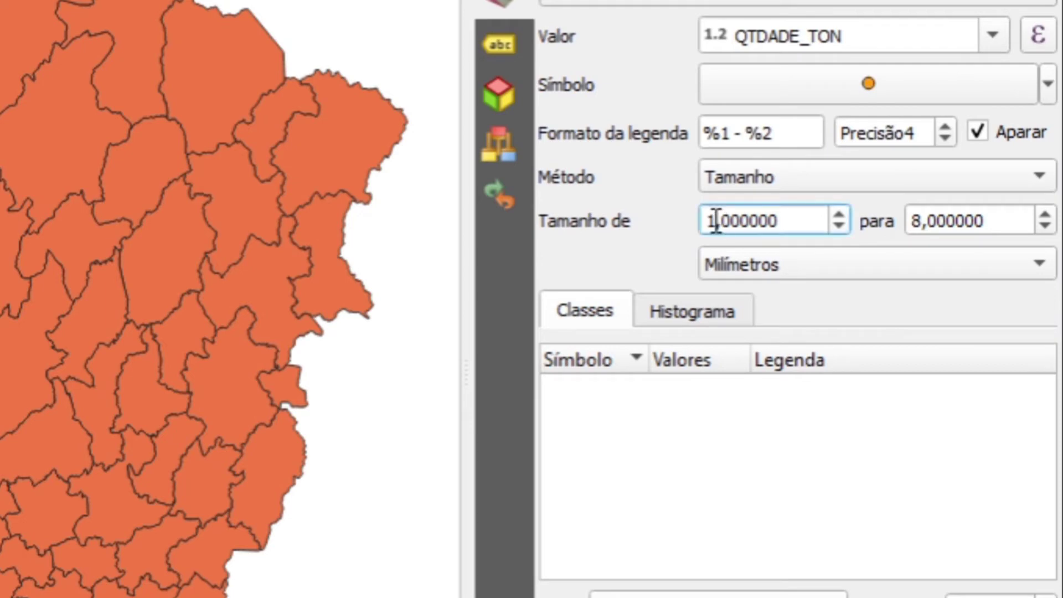
left_click_drag(714, 222, 686, 220)
type("2")
left_click(948, 221)
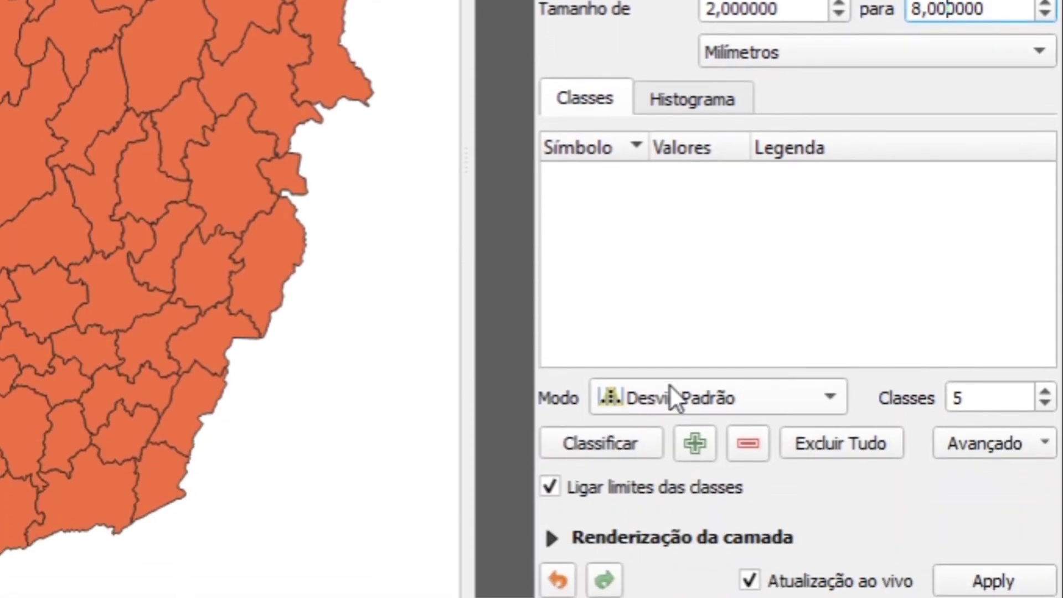
Classify the EXTRACAO values with Quebra Natural (Jenks) into 3 classes
left_click(669, 385)
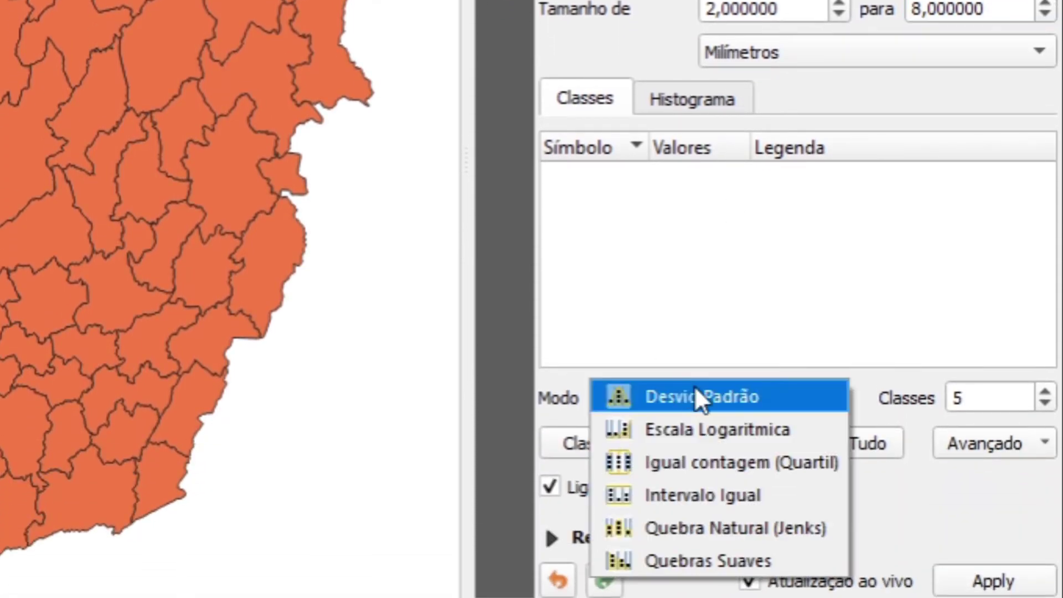
left_click(803, 518)
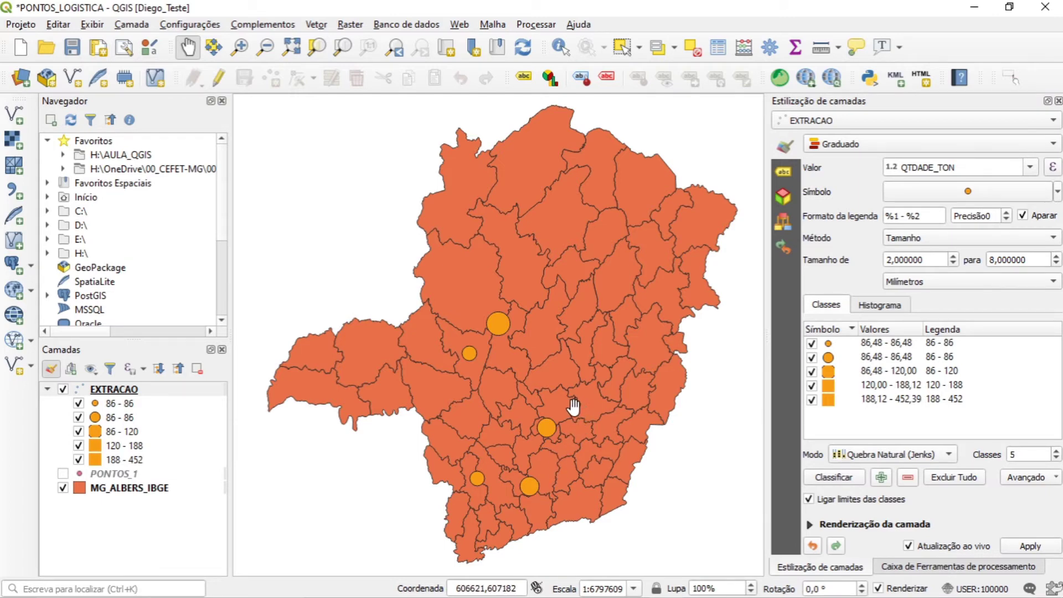
left_click(1055, 459)
left_click(1056, 459)
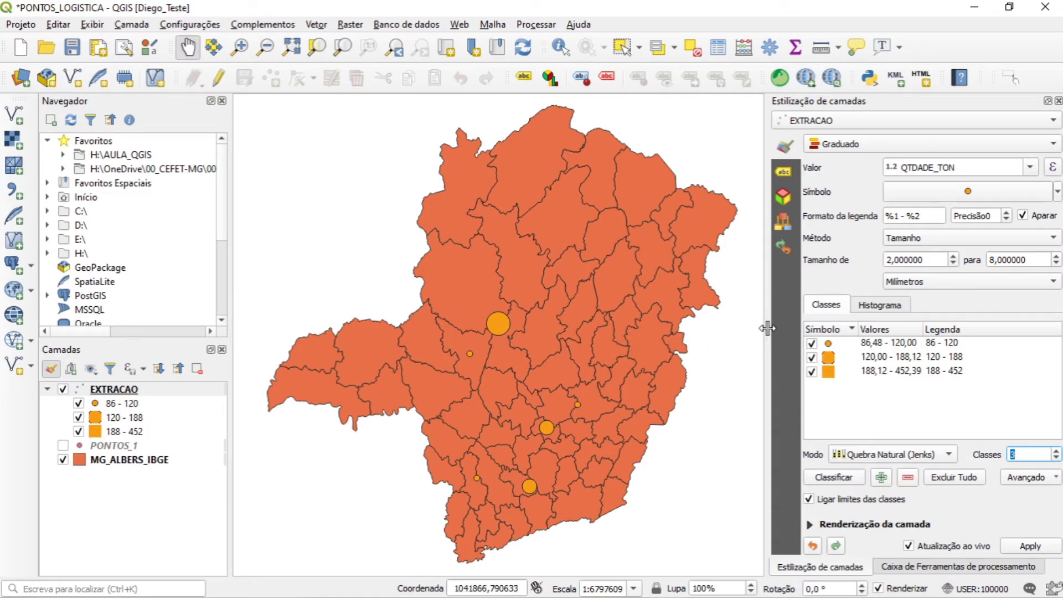
Change the color of the graduated EXTRACAO symbols to bright blue
left_click_drag(757, 399, 756, 402)
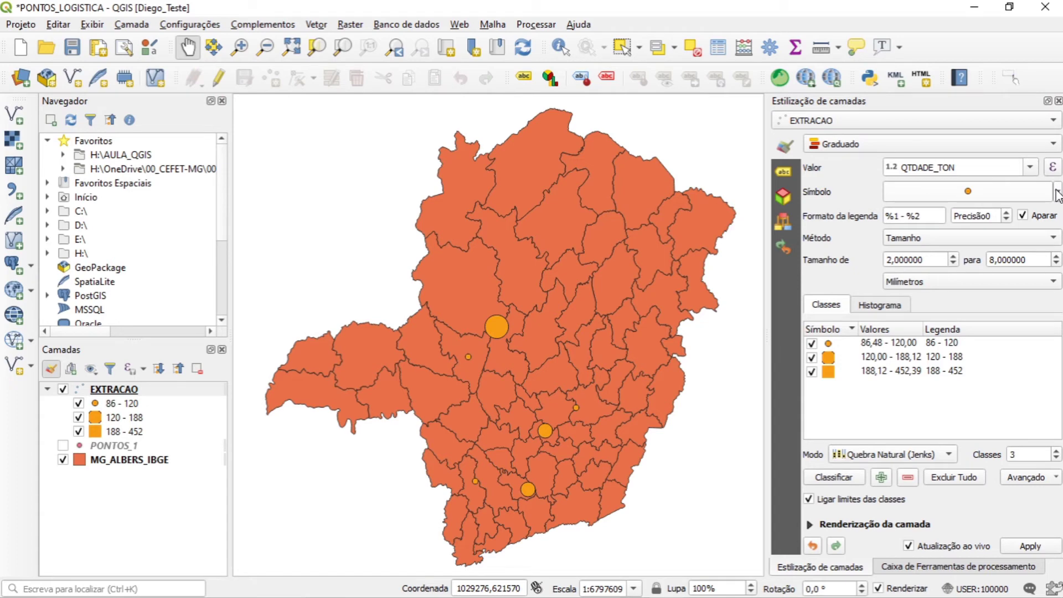
left_click(1057, 193)
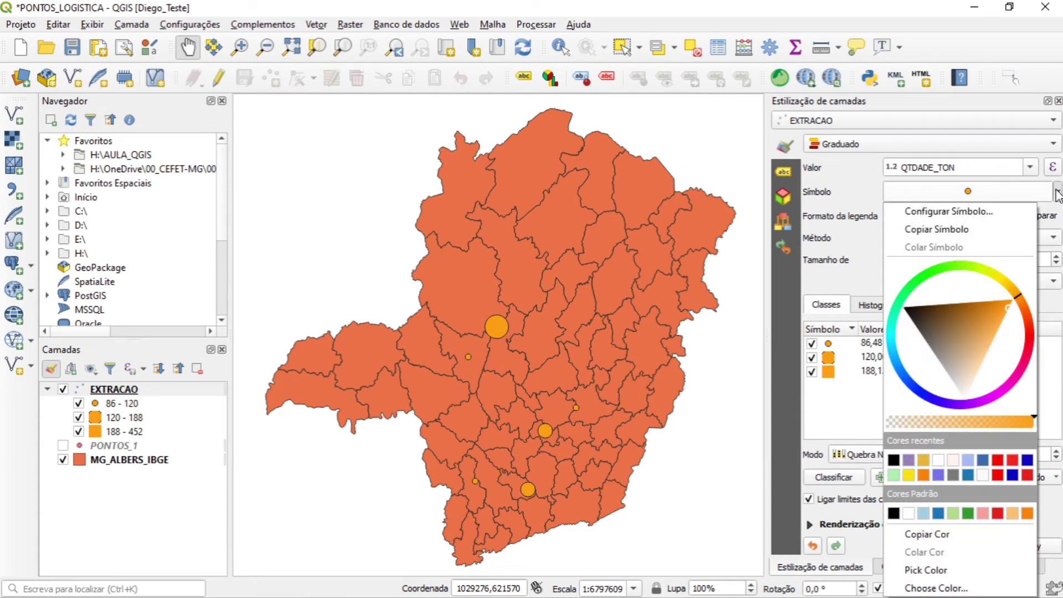
left_click(916, 388)
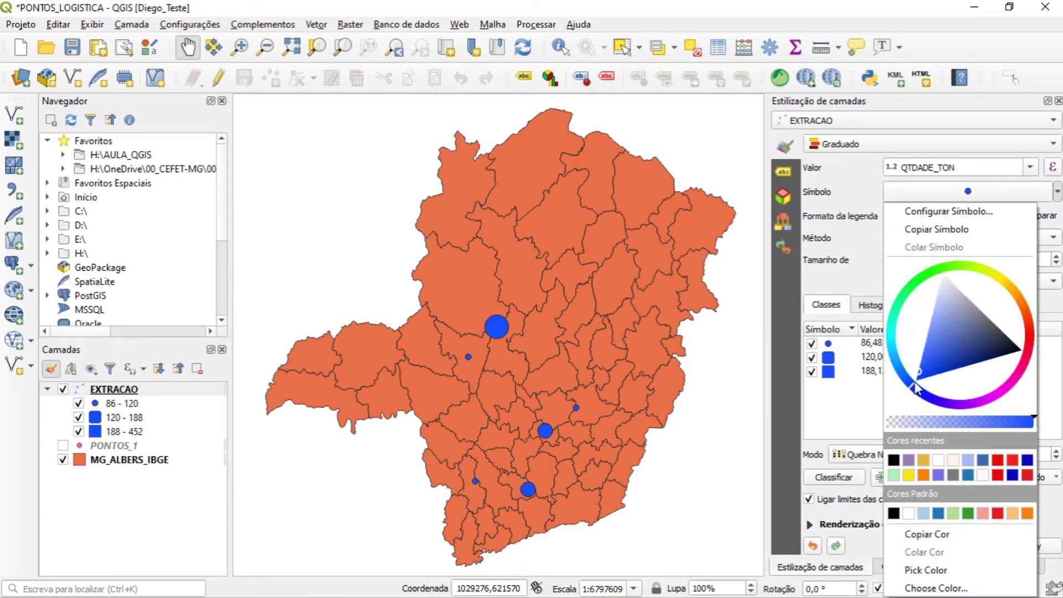
left_click(1057, 195)
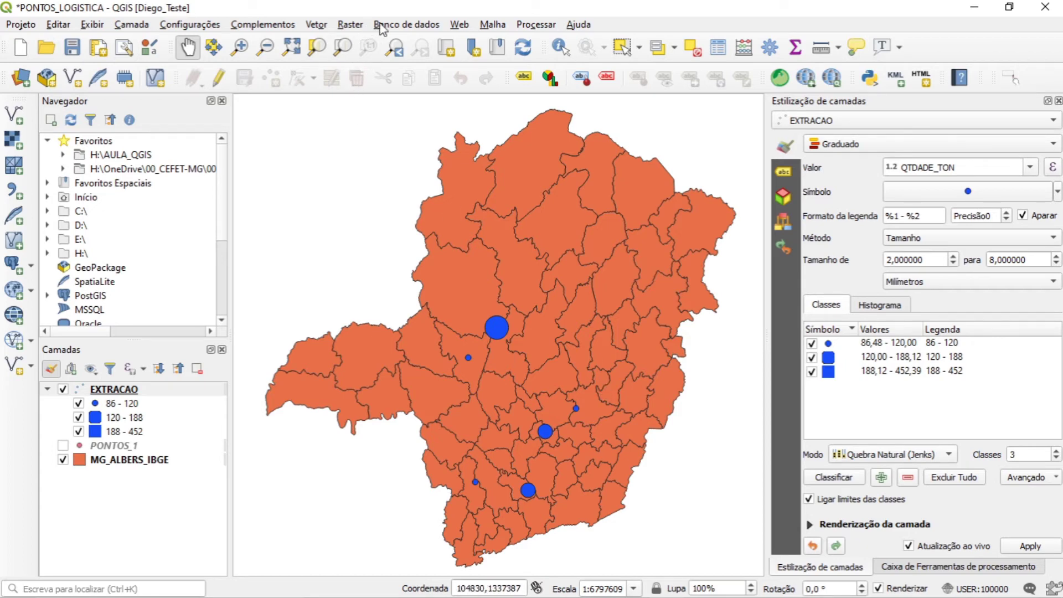
Run Coordenada(s) média(s) on EXTRACAO without a weight field, saving the output as PONTO_MEDIO.shp over the existing file
left_click(329, 26)
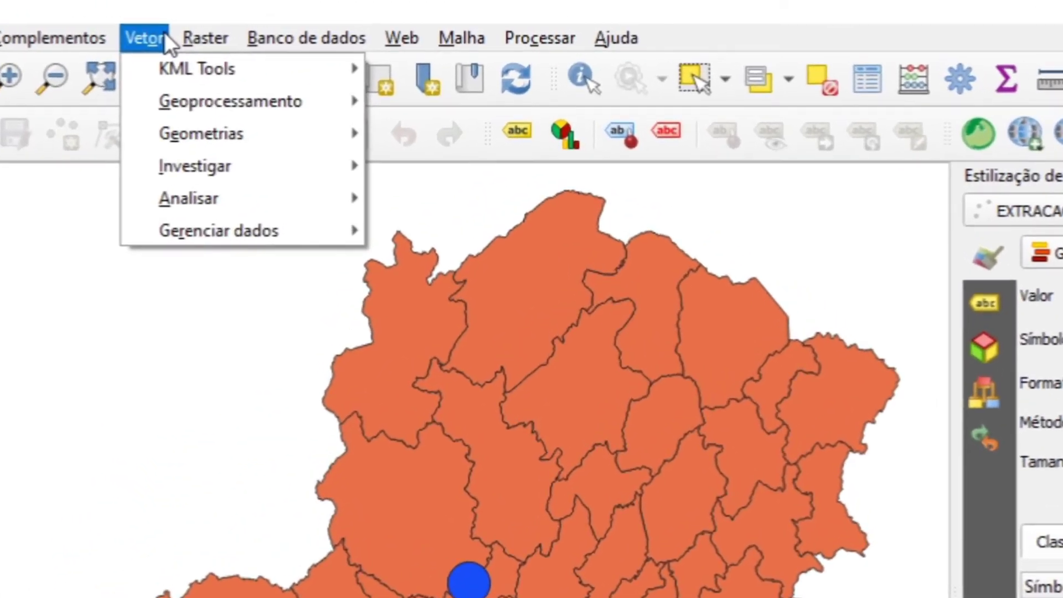
mouse_move(236, 195)
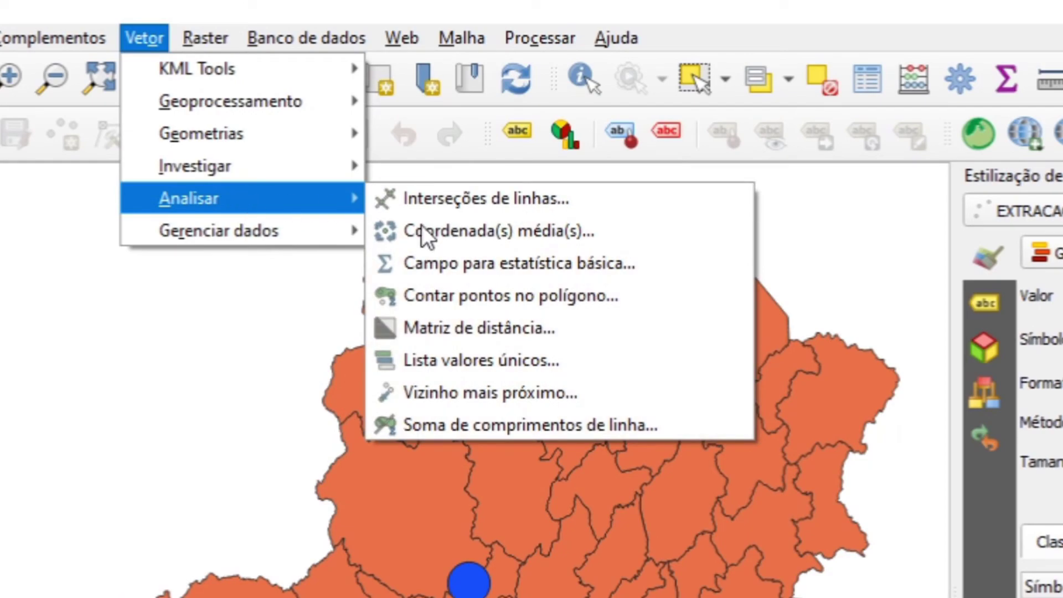
left_click(487, 231)
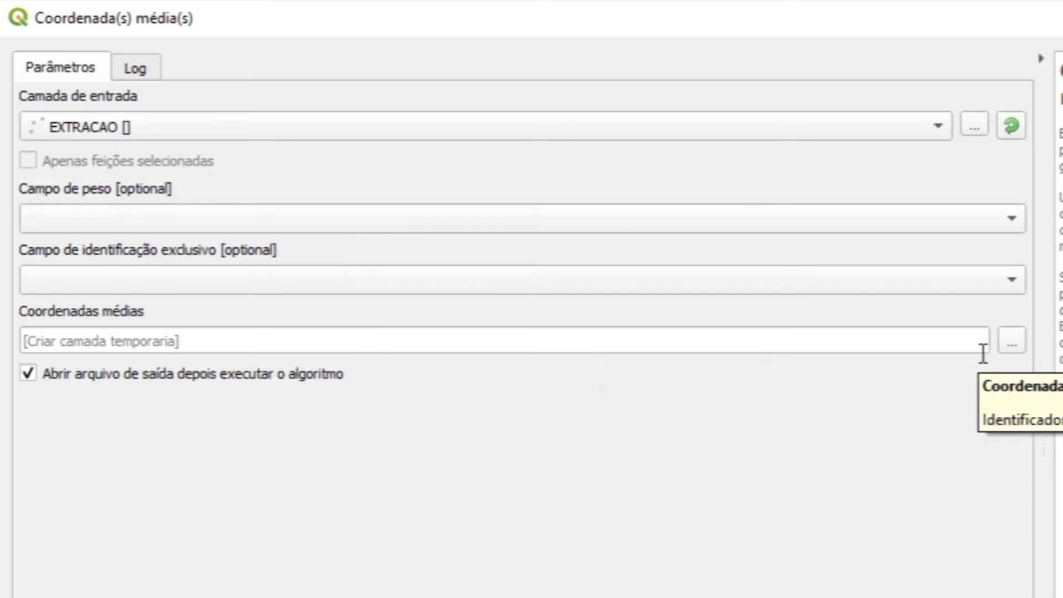
left_click(1011, 343)
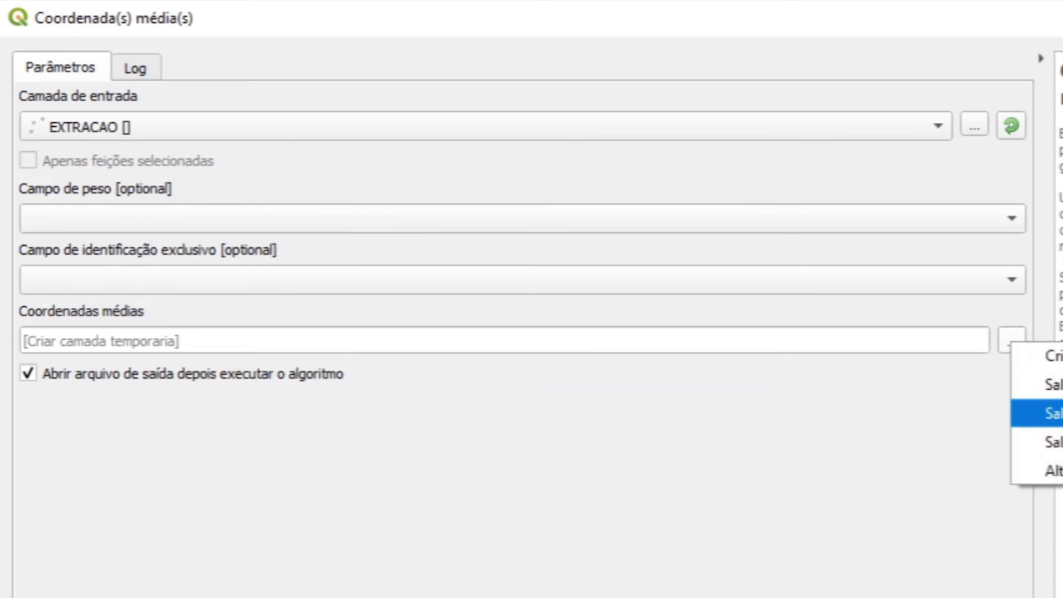
left_click(1051, 384)
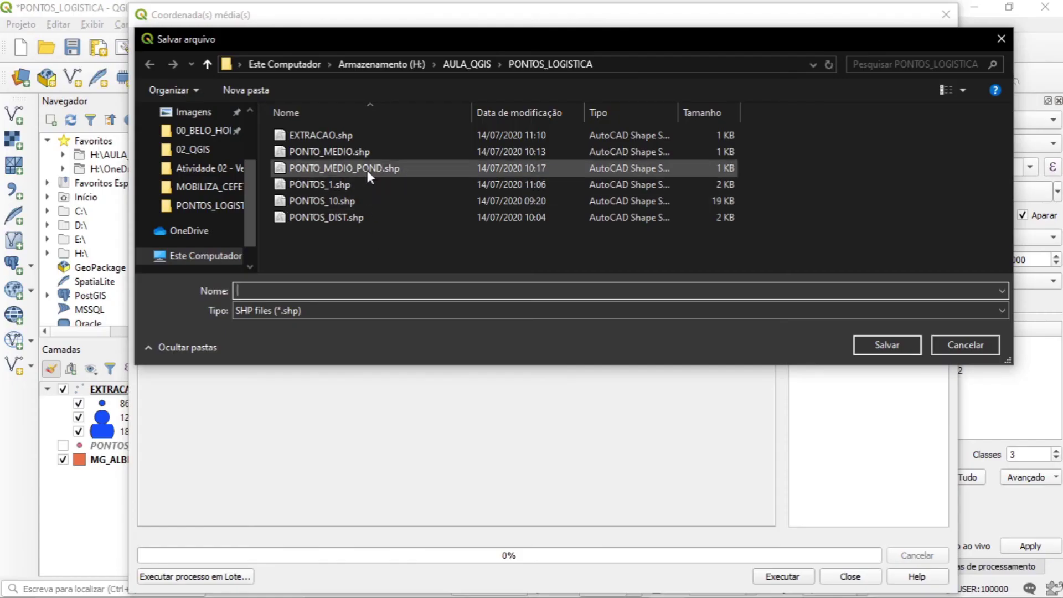
left_click(331, 151)
left_click(872, 345)
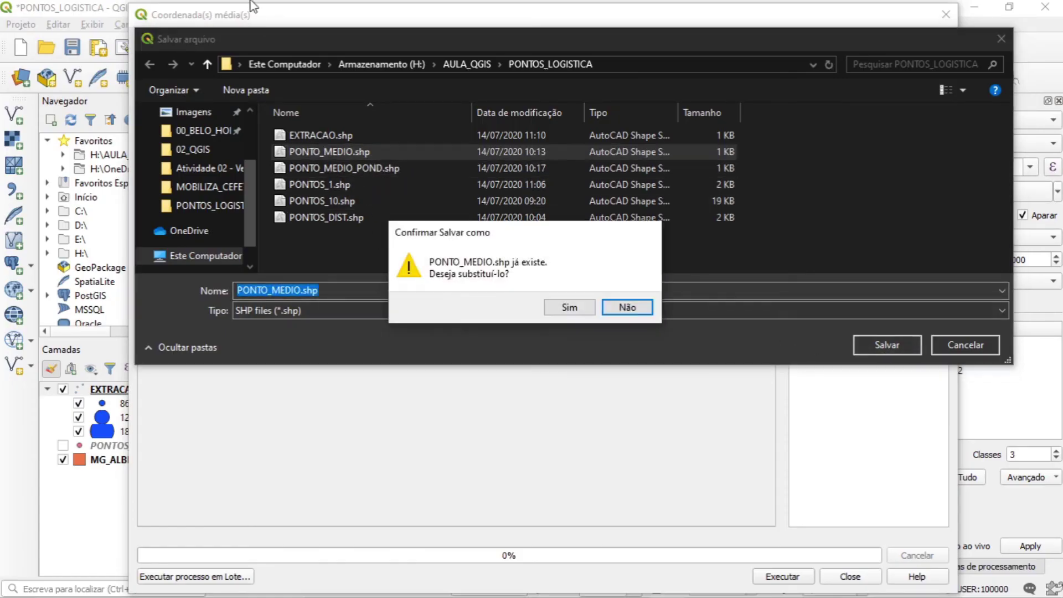
left_click(573, 306)
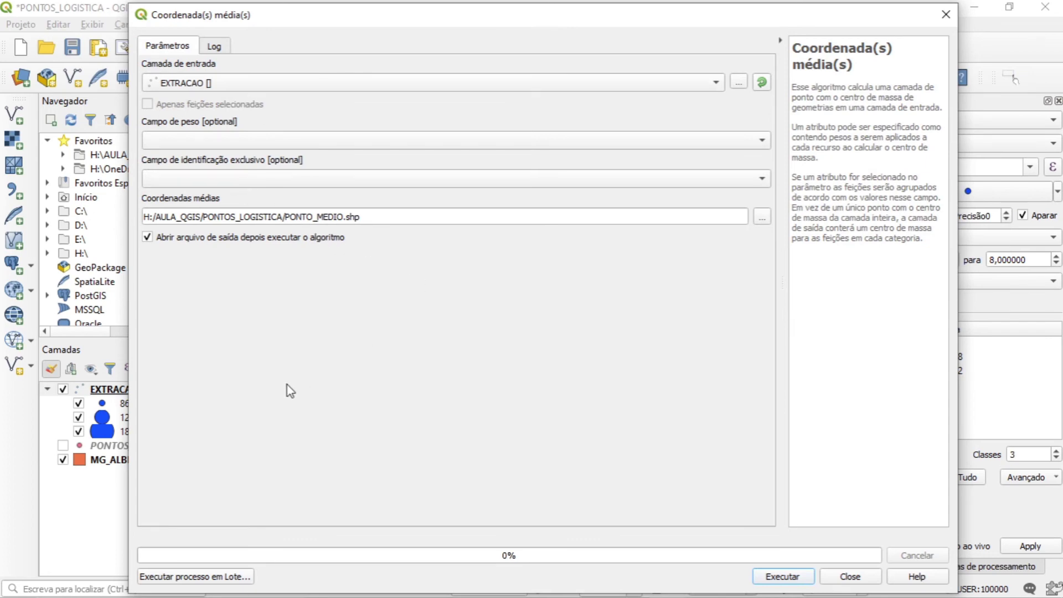
left_click(786, 575)
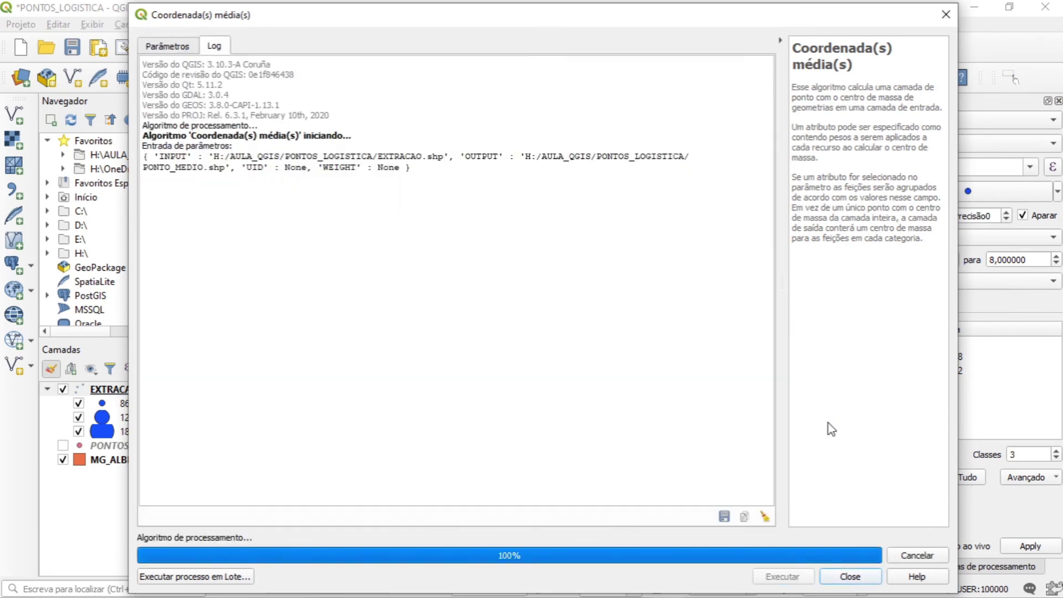
left_click(848, 576)
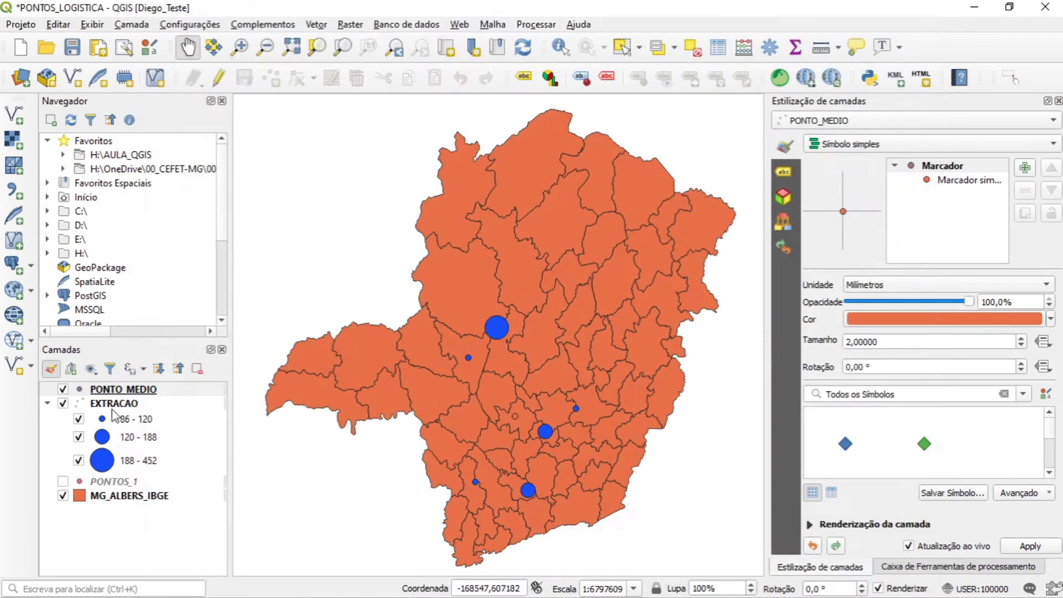
Change the PONTO_MEDIO layer's marker color to crimson red
left_click(114, 391)
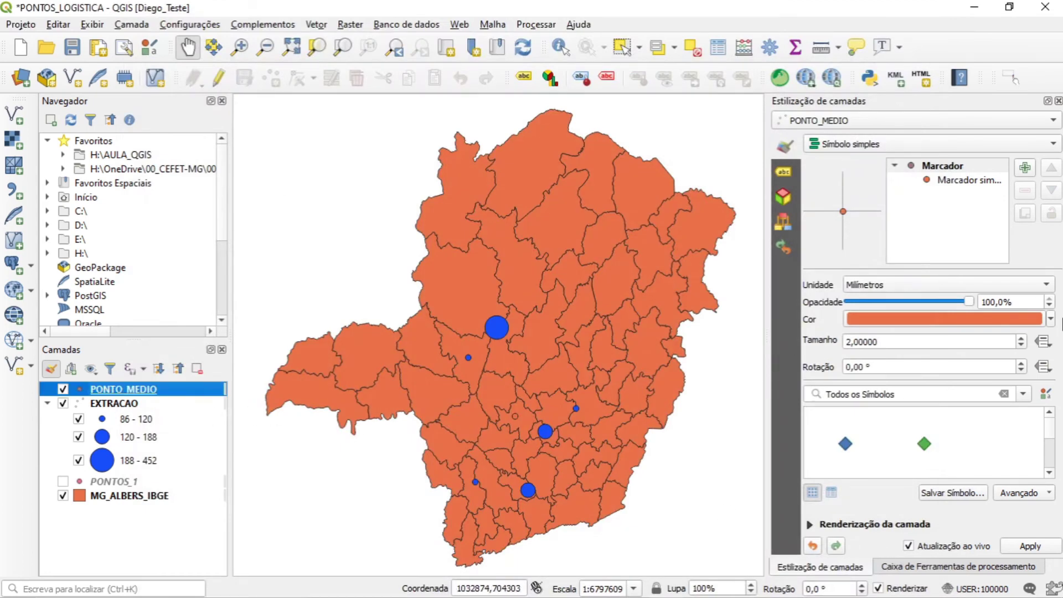
left_click(1049, 320)
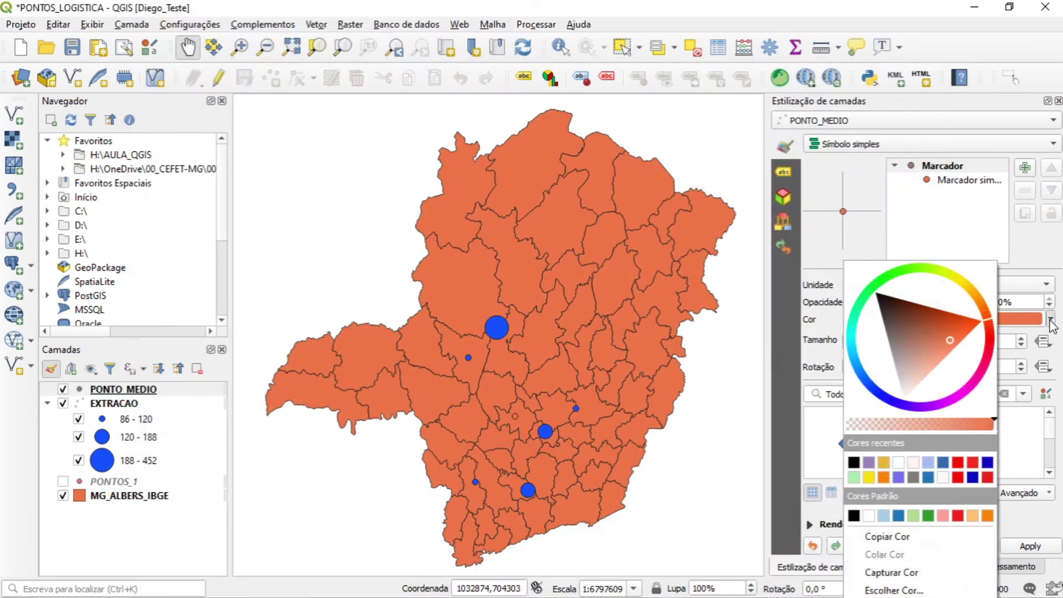
left_click(987, 354)
left_click(977, 352)
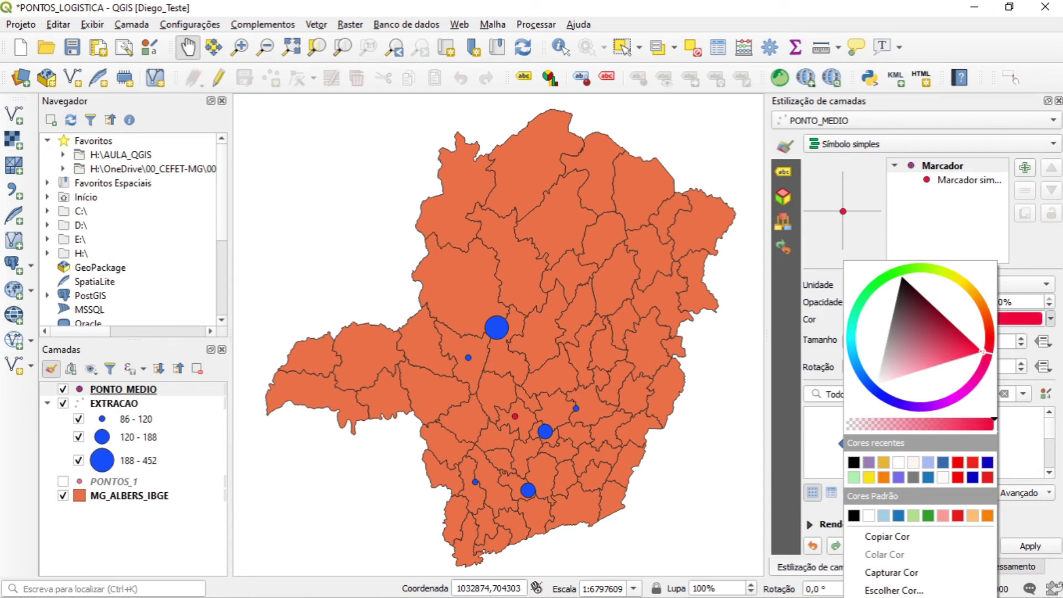
left_click(1049, 319)
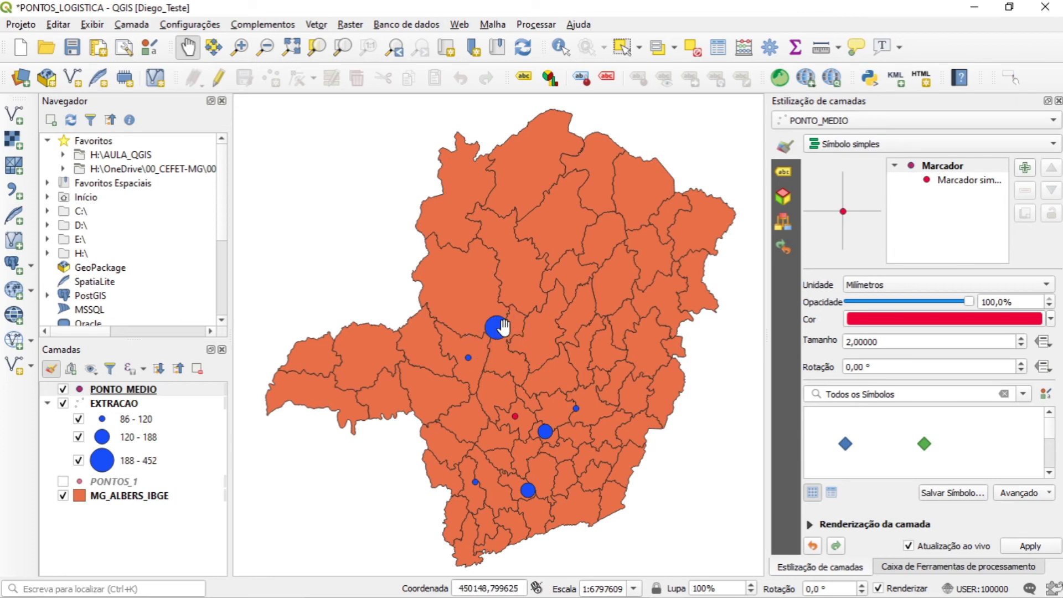
Set up Coordenada(s) média(s) with EXTRACAO as the input layer and QTDADE_TON as the weight field
left_click(166, 388)
left_click(315, 24)
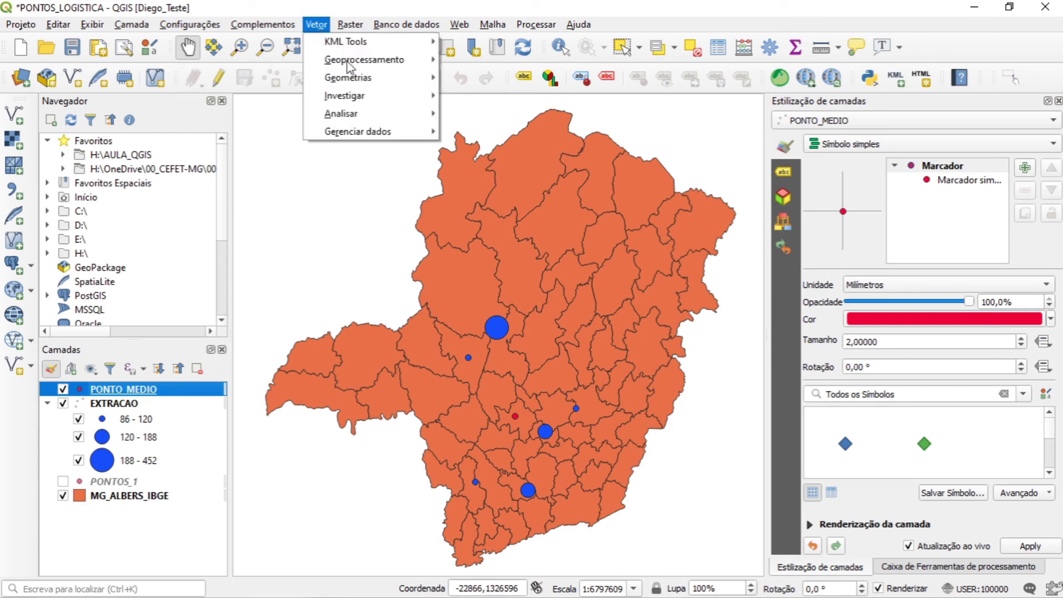
mouse_move(367, 114)
left_click(536, 131)
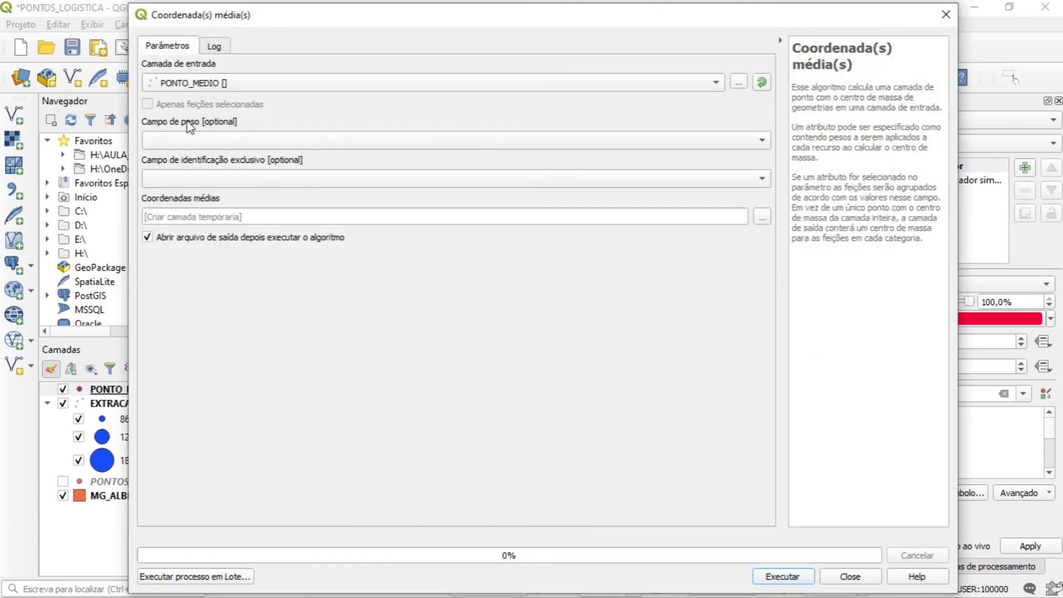
left_click(274, 138)
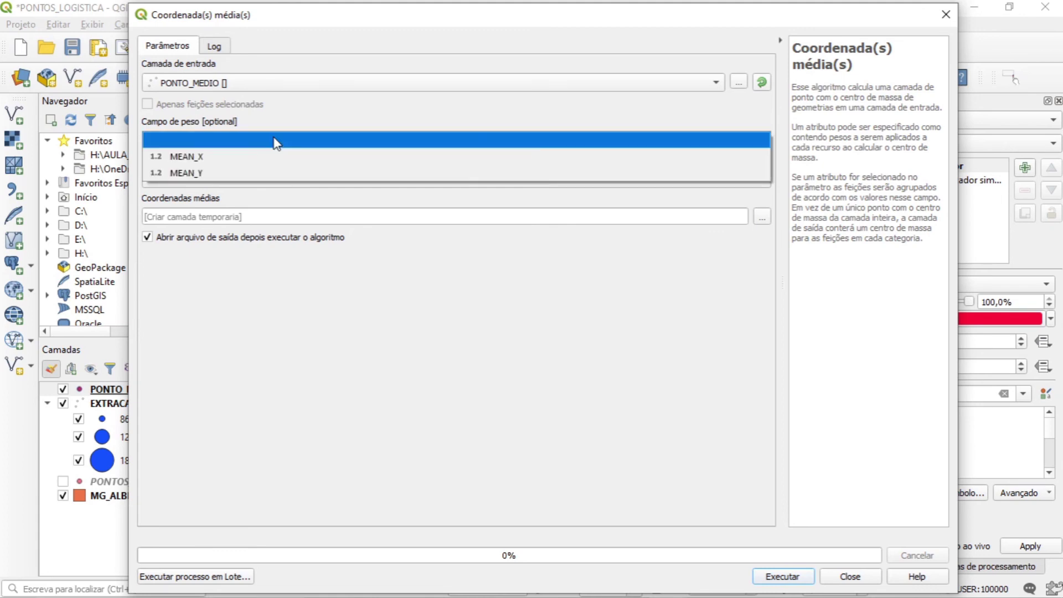
left_click(257, 83)
left_click(241, 51)
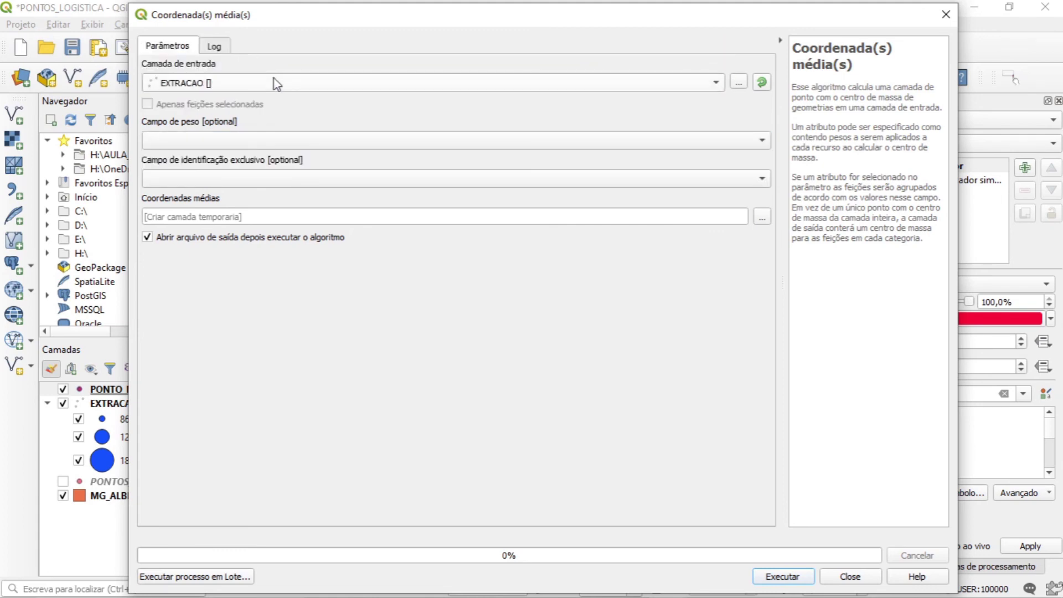
left_click(234, 138)
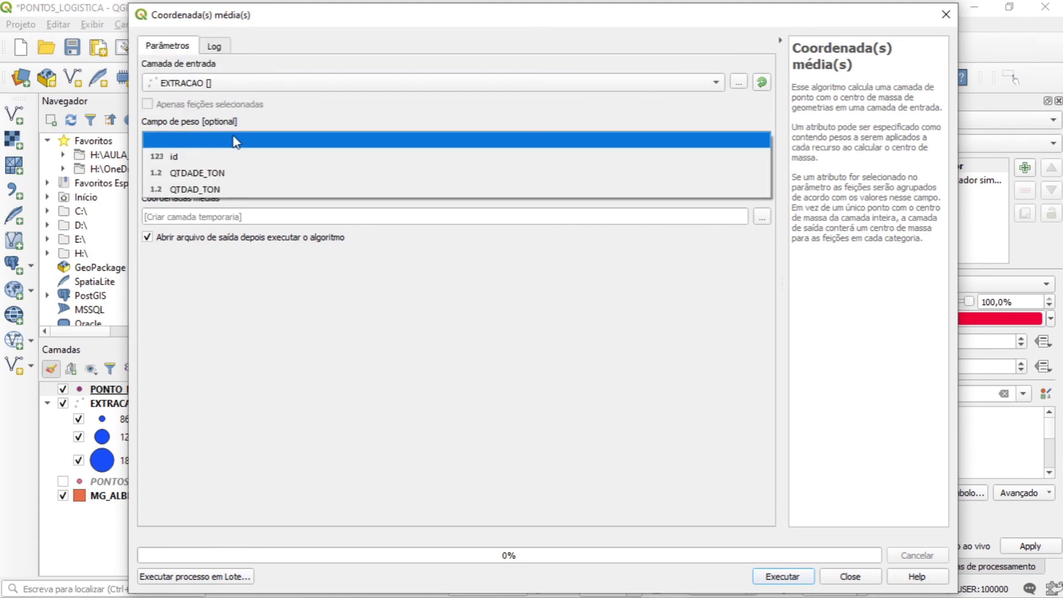
left_click(238, 174)
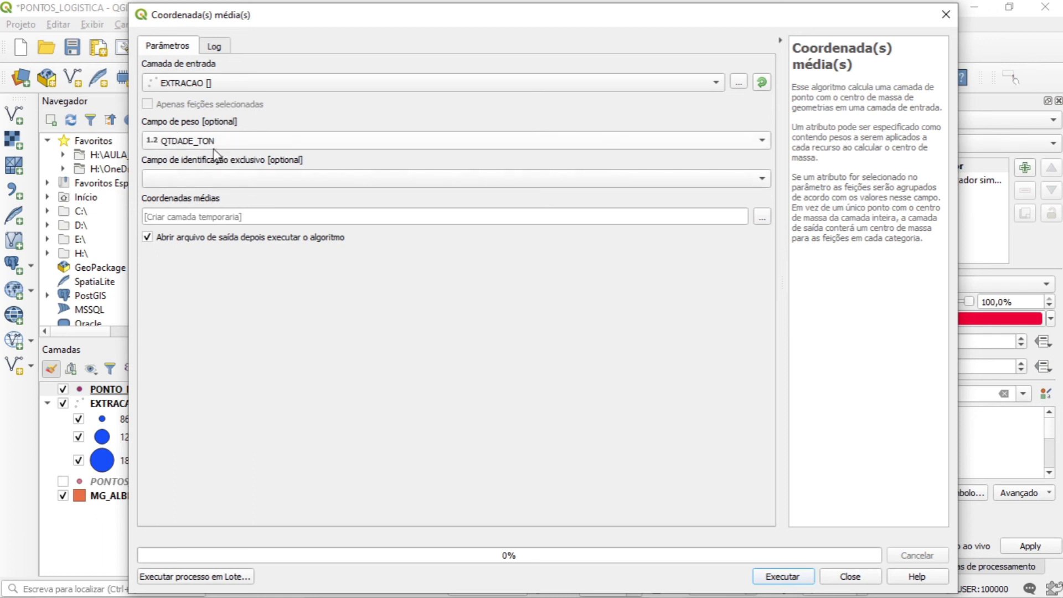
Save the weighted mean output over the existing PONTO_MEDIO_POND.shp, run the algorithm and close its dialog
left_click(762, 218)
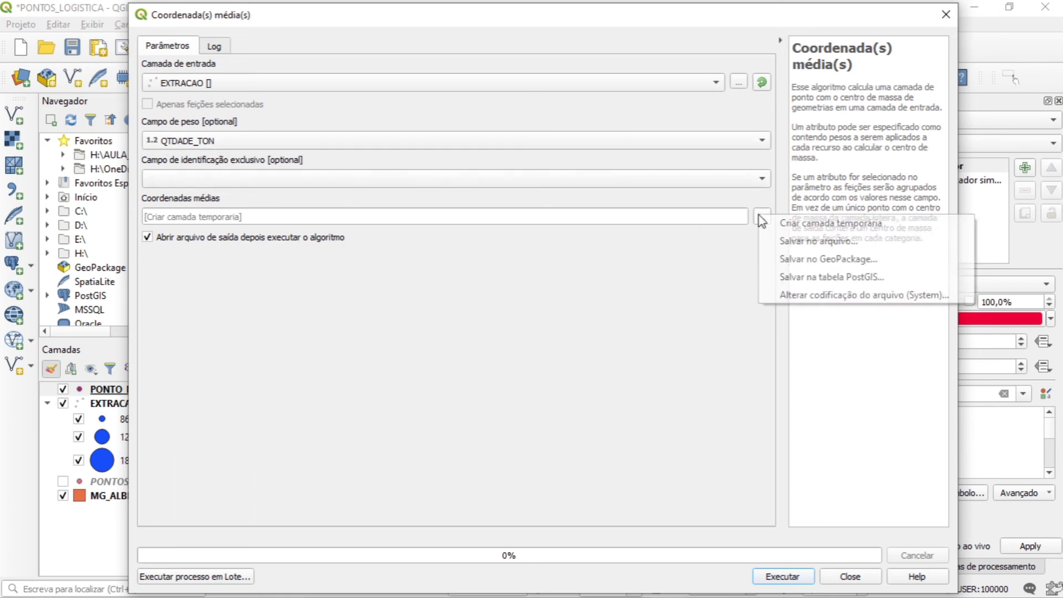
left_click(788, 244)
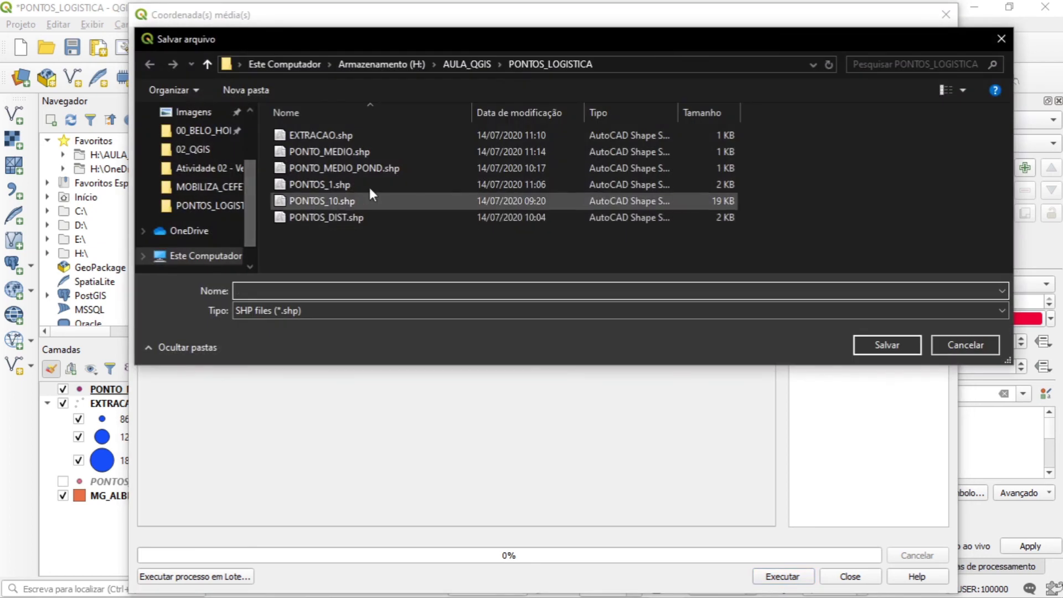
left_click(348, 168)
left_click(884, 343)
left_click(570, 309)
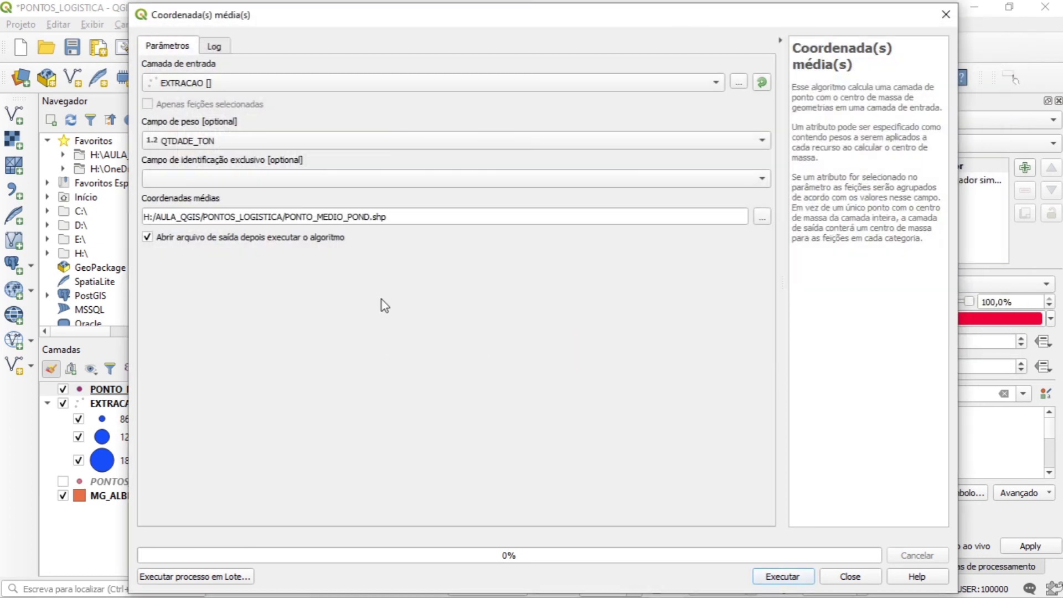
left_click(782, 576)
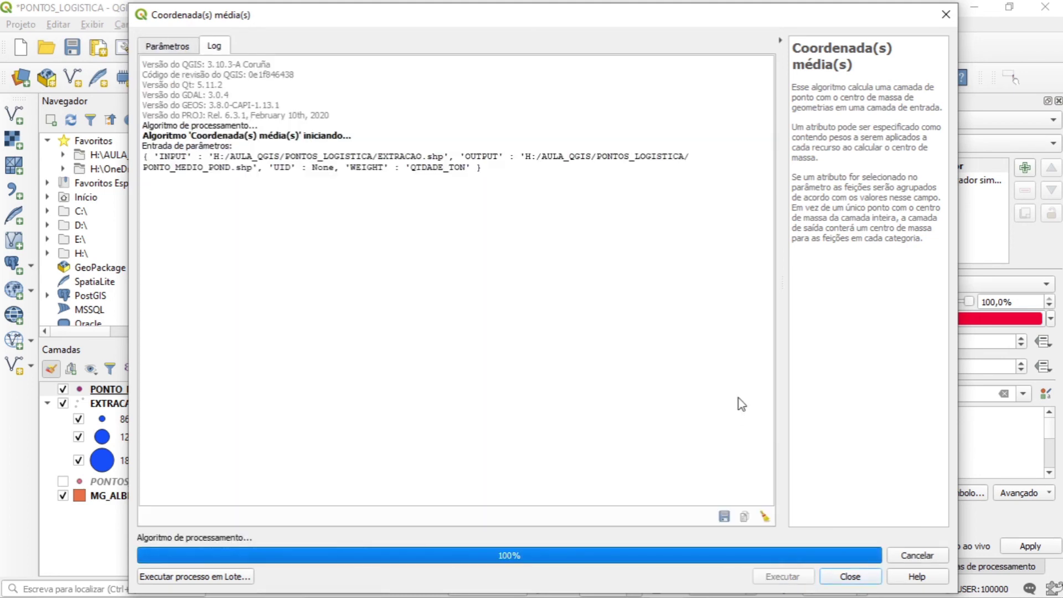
left_click(848, 576)
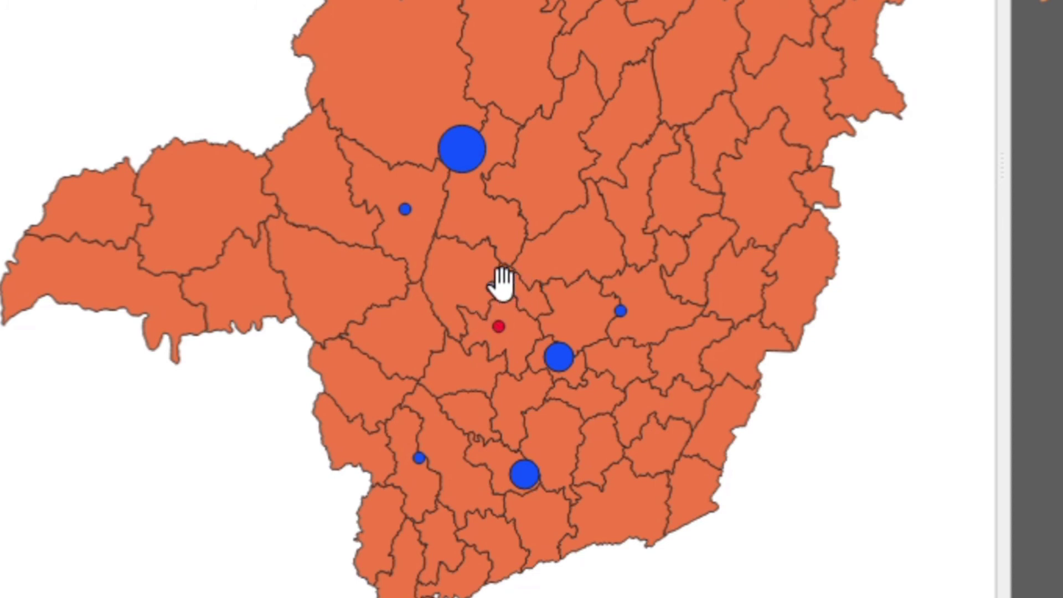
Compare the PONTO_MEDIO and PONTO_MEDIO_POND positions up close, and return to the full extent of MG_ALBERS_IBGE
left_click(492, 287)
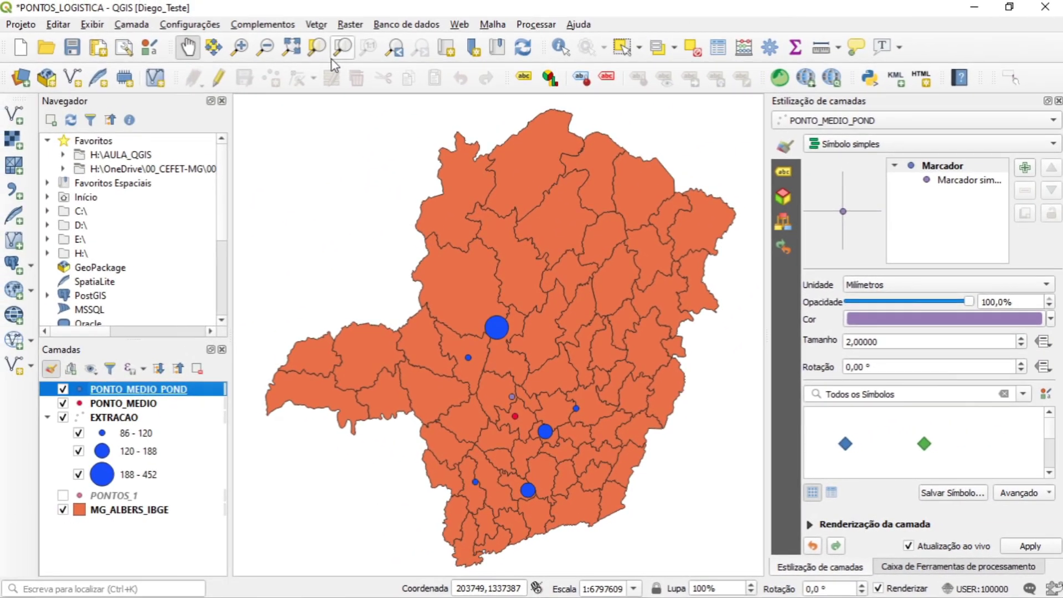
left_click(240, 48)
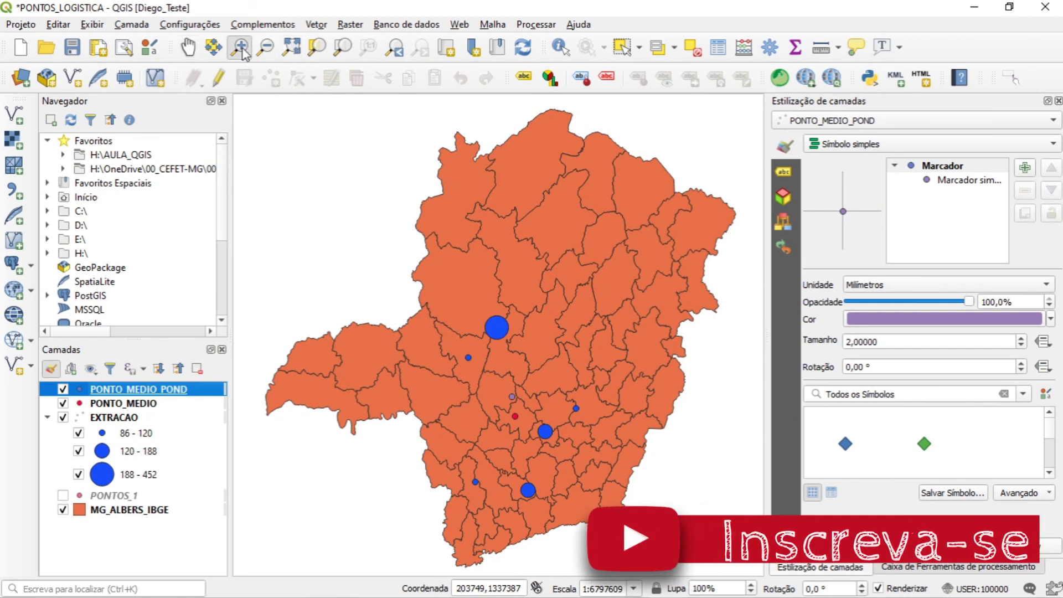
left_click_drag(491, 380, 544, 437)
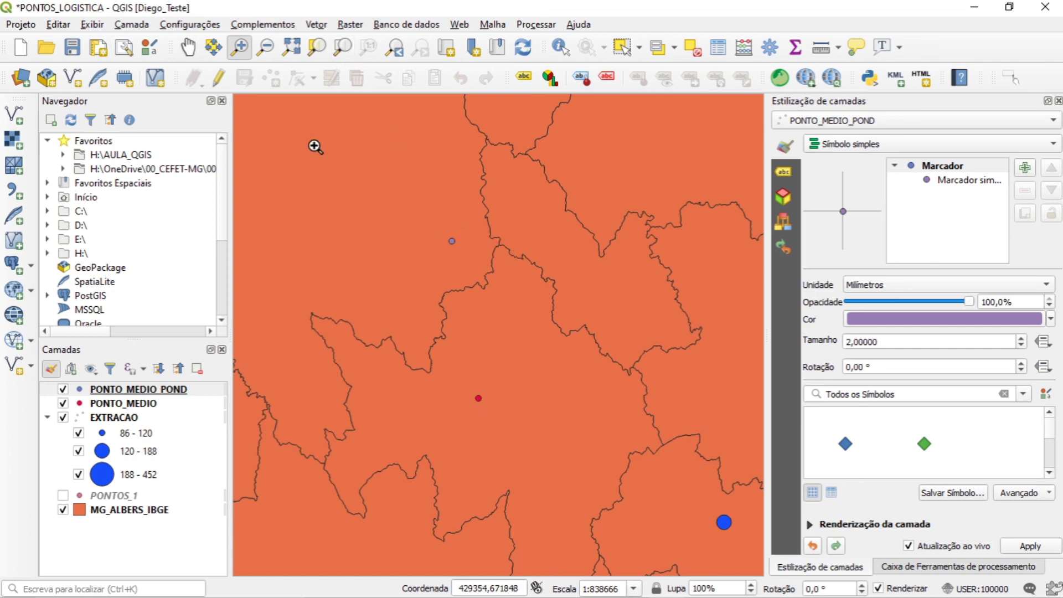
left_click(161, 510)
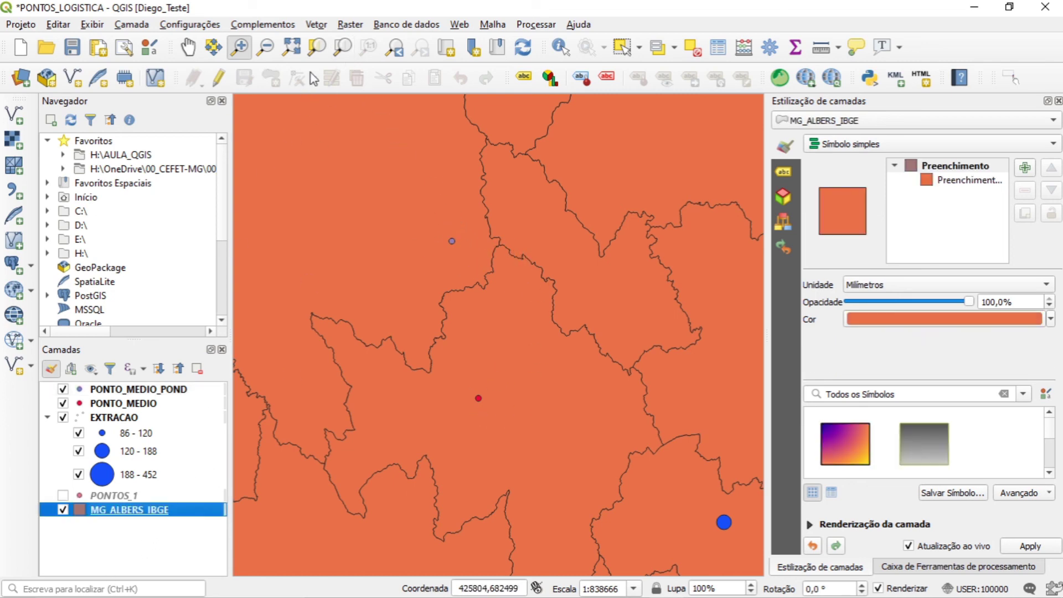
left_click(342, 47)
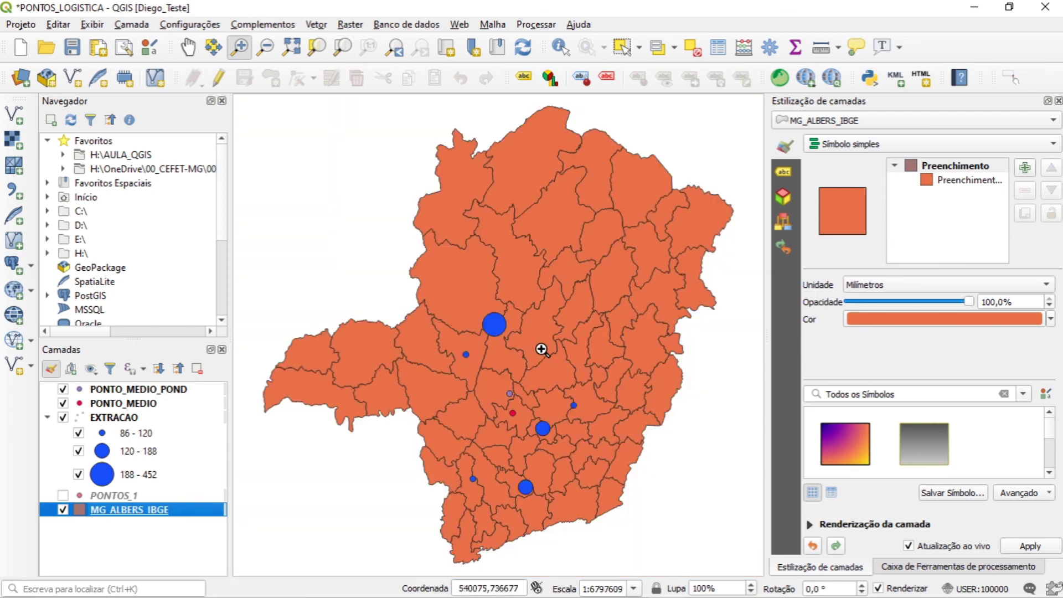